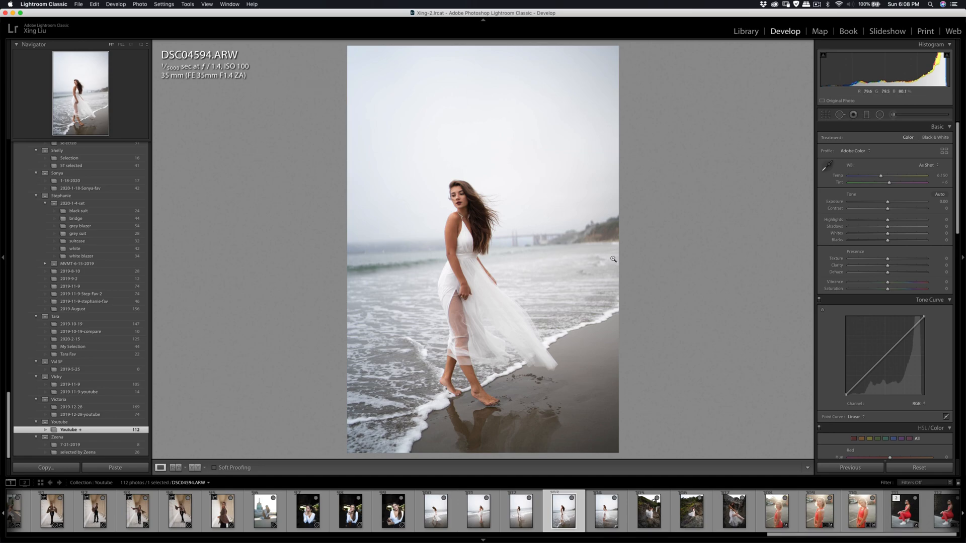
- Select the eight white-dress beach and hillside photos starting at DSC04462.ARW and apply the Camera Standard profile to all of them
left_click(611, 513)
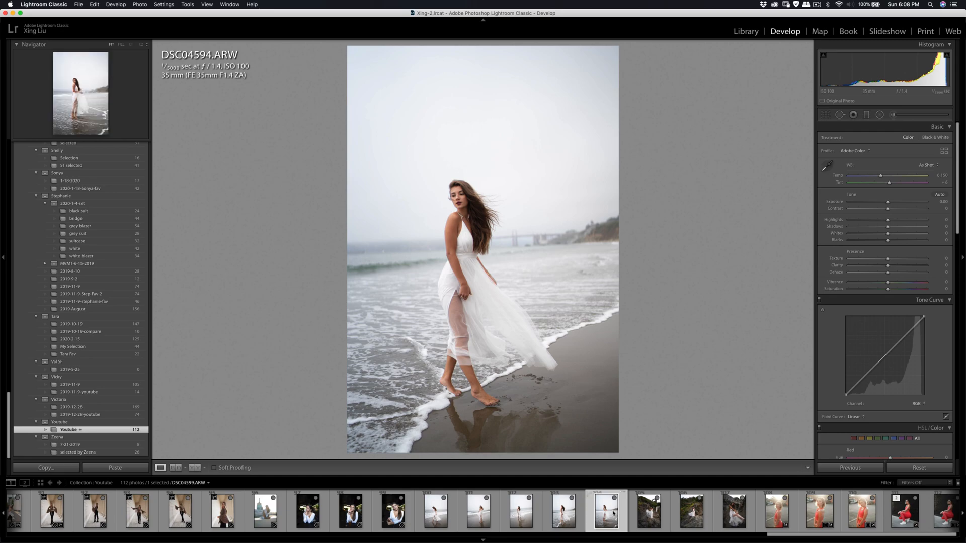
left_click(438, 514)
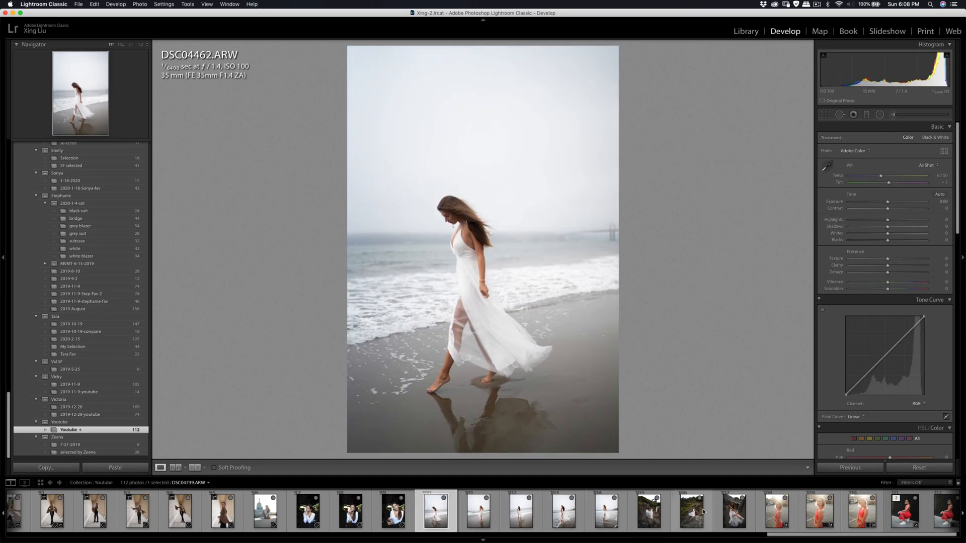
left_click(735, 512, "shift")
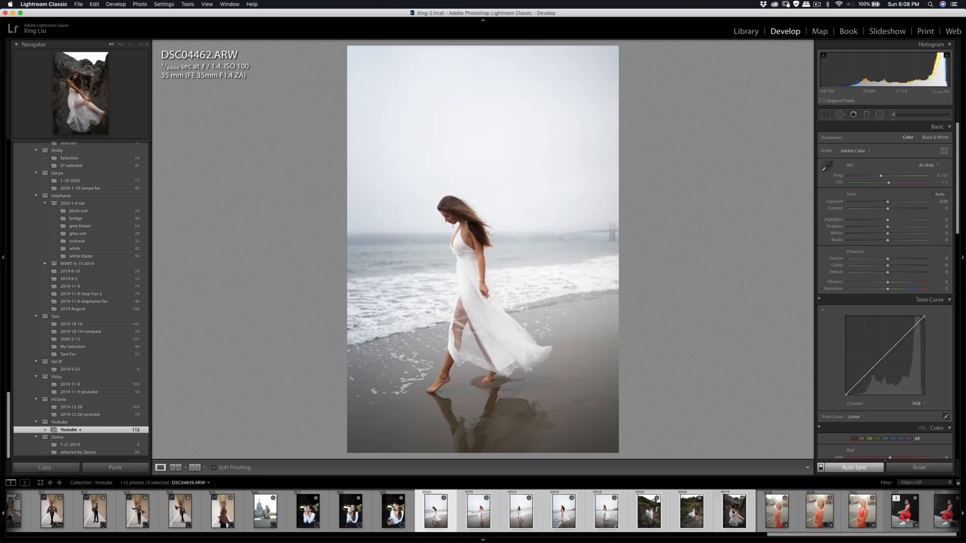
left_click(945, 152)
scroll(885, 332, "down", 3)
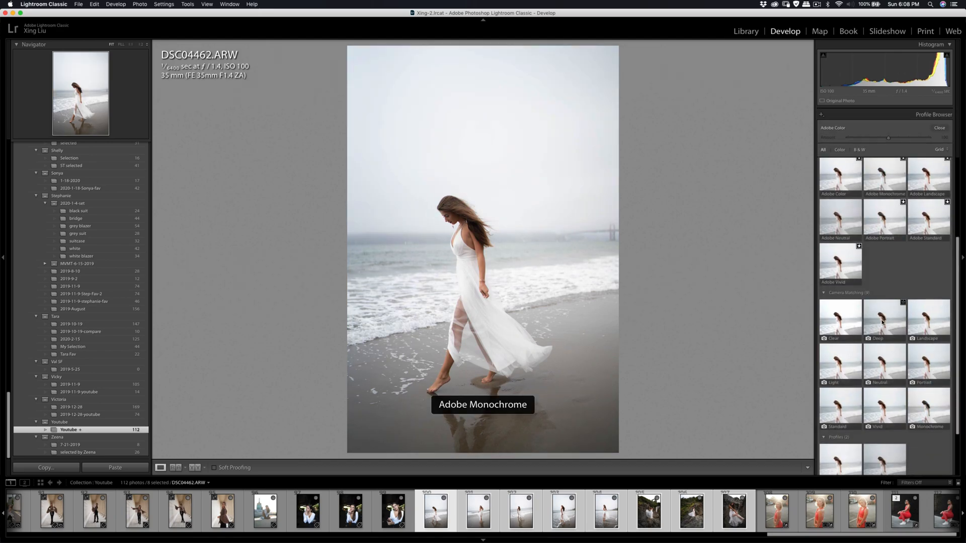
left_click(840, 351)
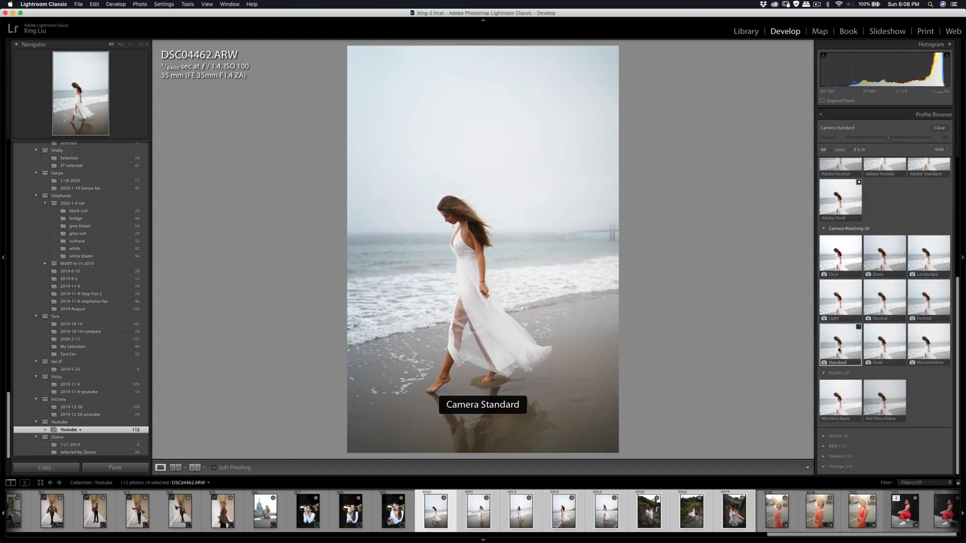
left_click(938, 129)
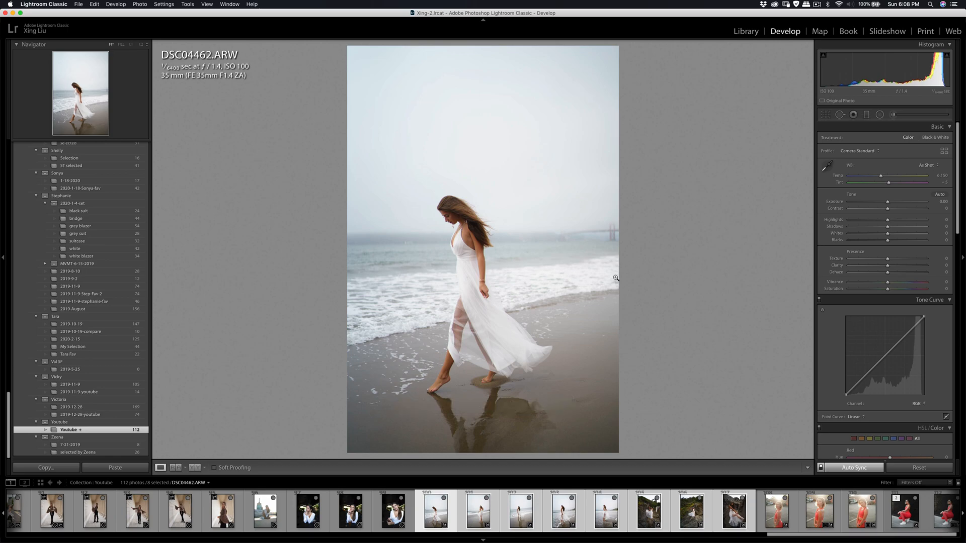
- With DSC04594.ARW as the active photo, lower the green saturation to about -42 and the aqua saturation to -45 across the selection
left_click(550, 519)
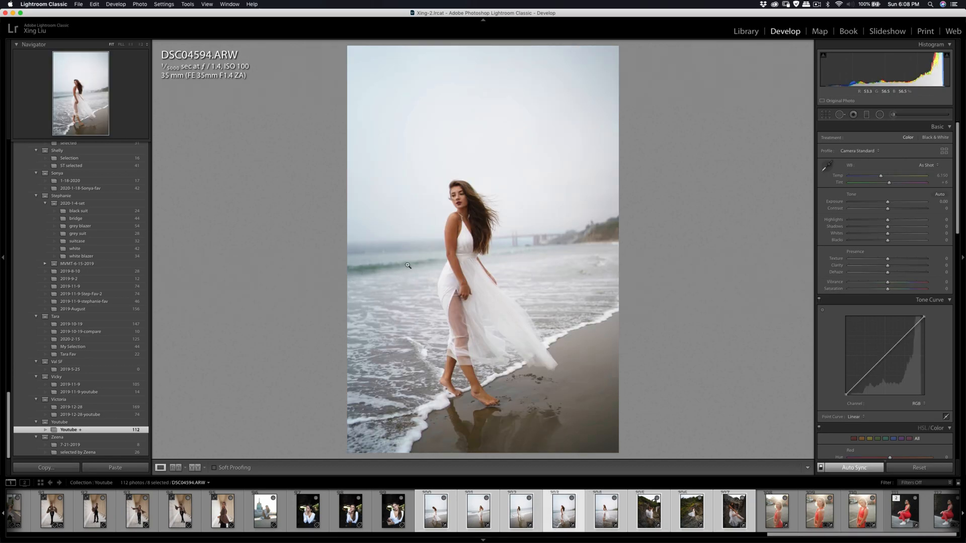
scroll(893, 283, "down", 10)
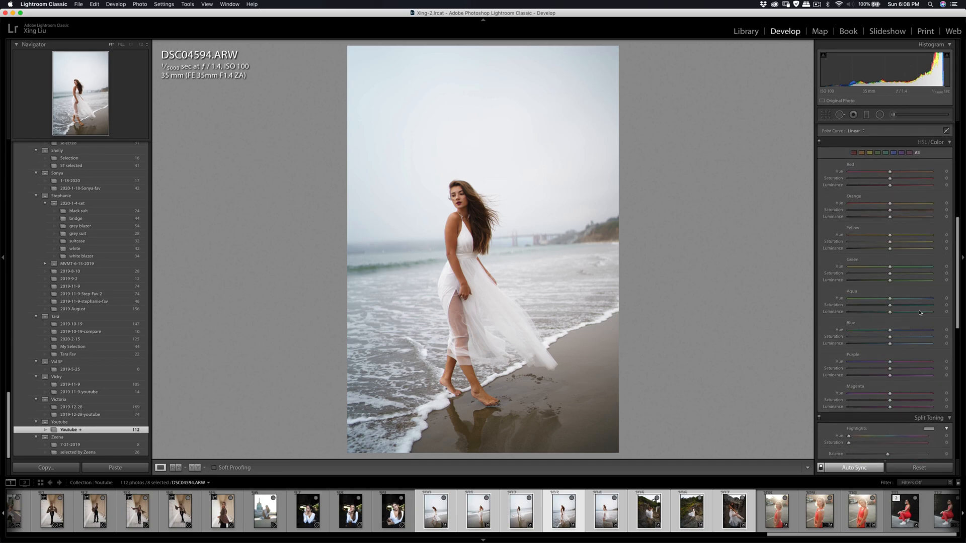
left_click_drag(890, 273, 871, 275)
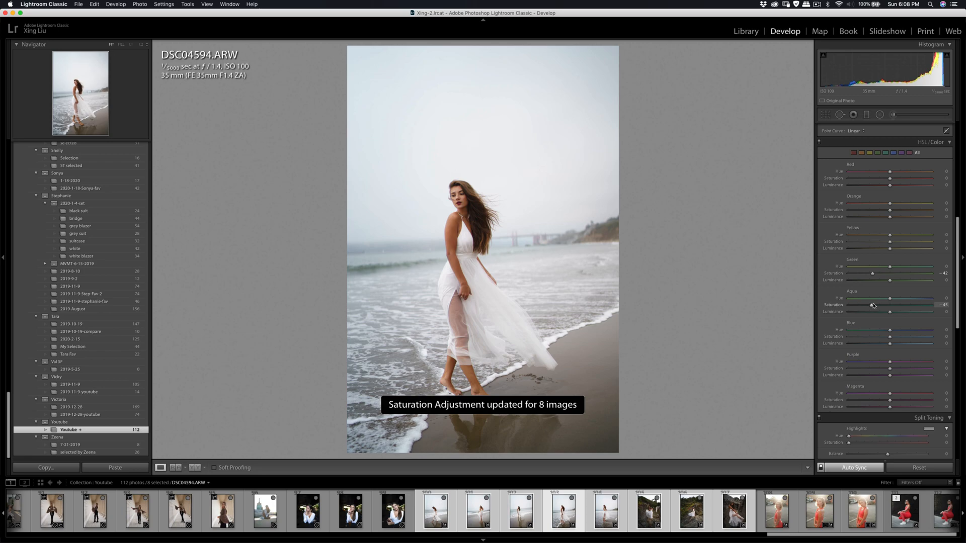
- Select only DSC04594.ARW and set green hue to -16, green saturation to -30 and yellow saturation to -36
left_click(549, 516)
left_click(549, 516)
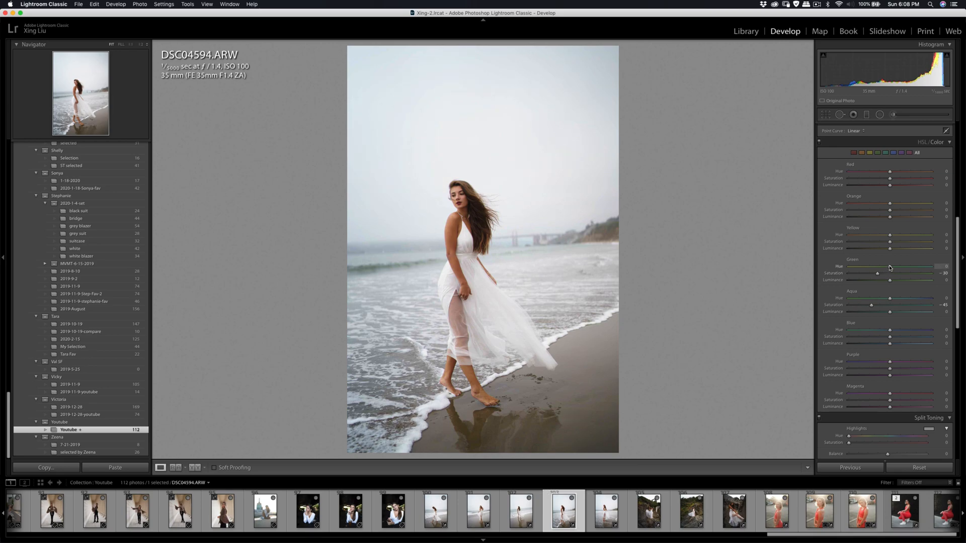
scroll(894, 267, "up", 2)
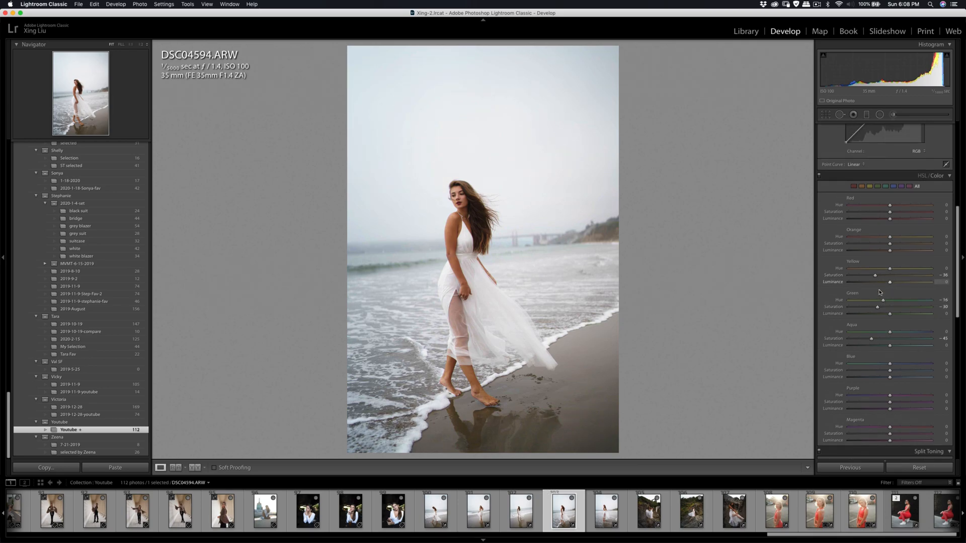
- Set the photo's contrast to +32, highlights to -17 and exposure to -0.25
scroll(883, 251, "up", 10)
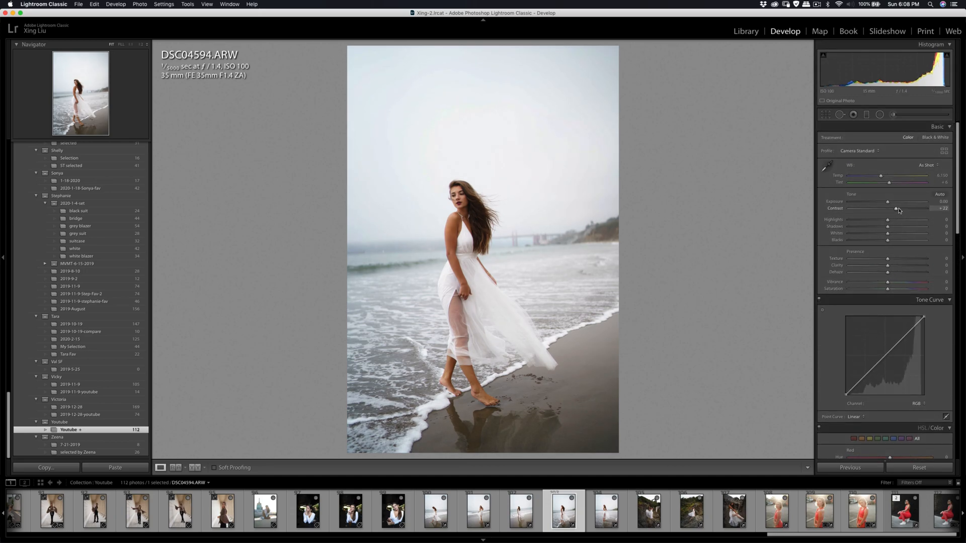
left_click_drag(890, 210, 899, 212)
left_click_drag(888, 220, 882, 224)
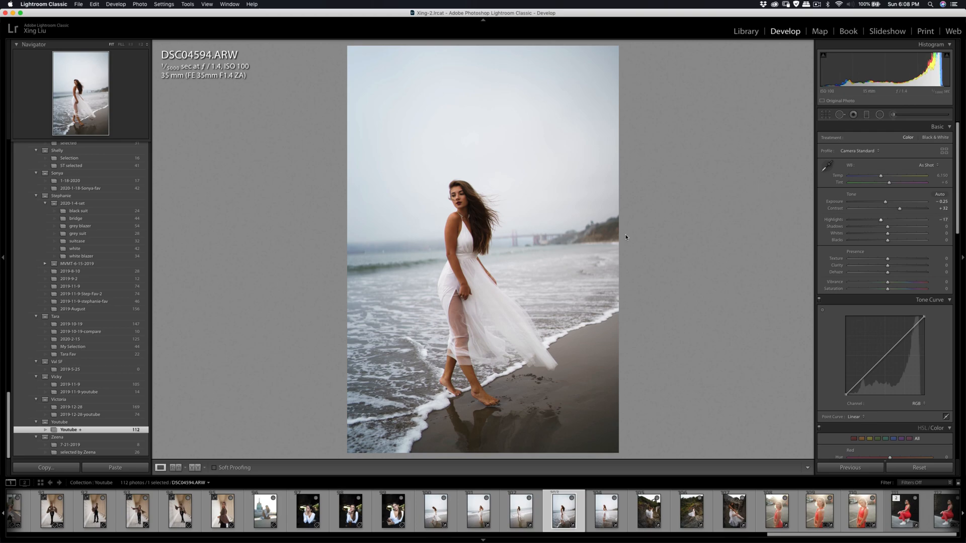
- Straighten the beach photo by rotating the crop to an angle of 0.75
left_click(840, 115)
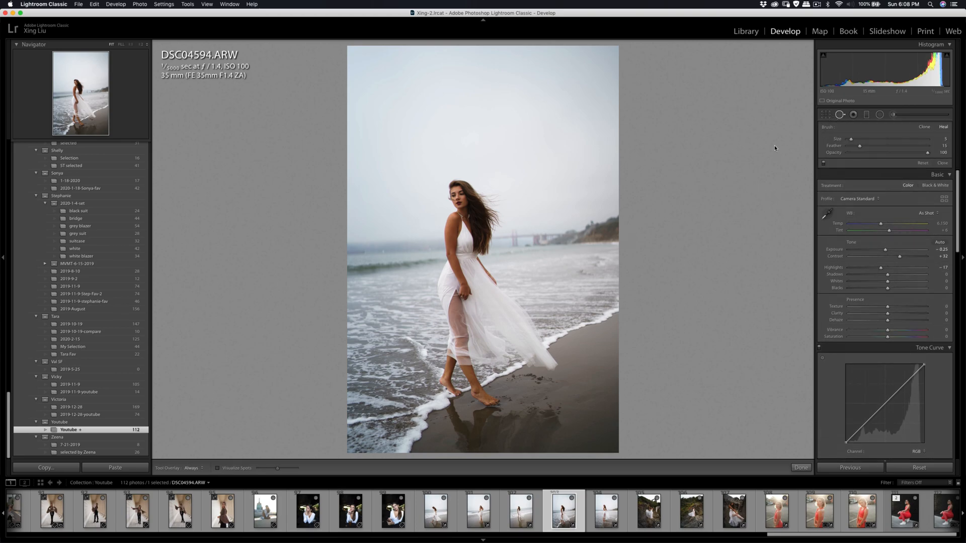
key("r")
left_click_drag(776, 131, 776, 133)
left_click_drag(582, 164, 581, 157)
key("Return")
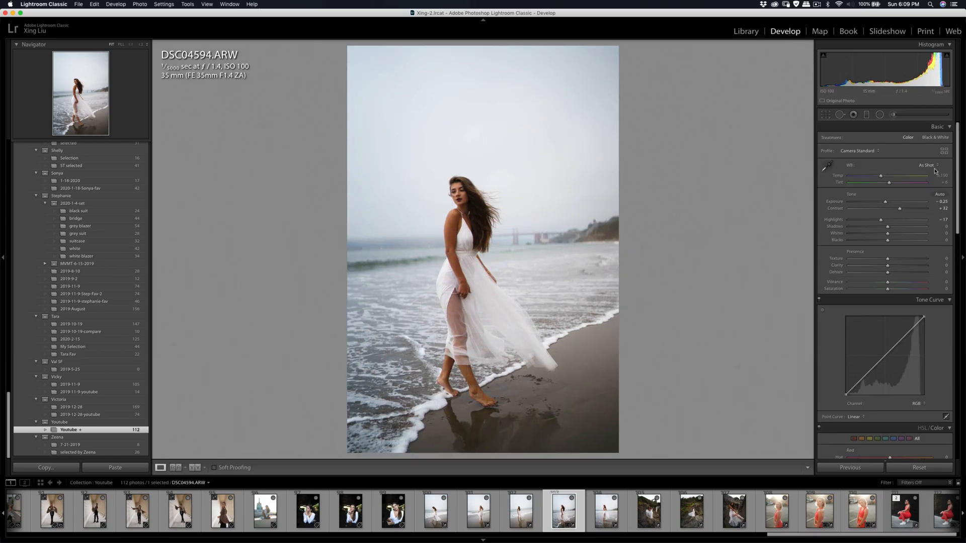
- Crop the photo to the 4 x 5 / 8 x 10 aspect ratio, tightening the frame around the woman
key("r")
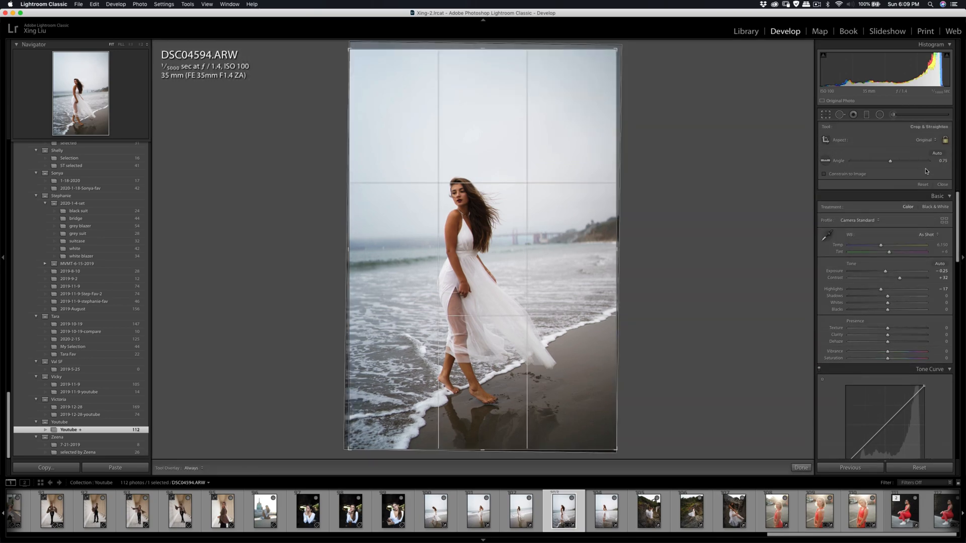
left_click(924, 141)
left_click(900, 156)
left_click_drag(504, 178, 501, 159)
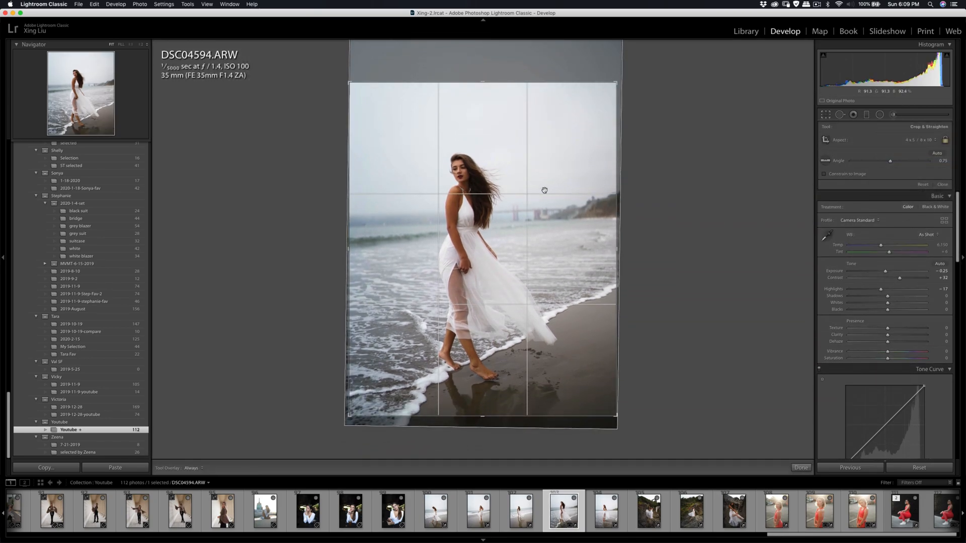
left_click_drag(618, 87, 614, 93)
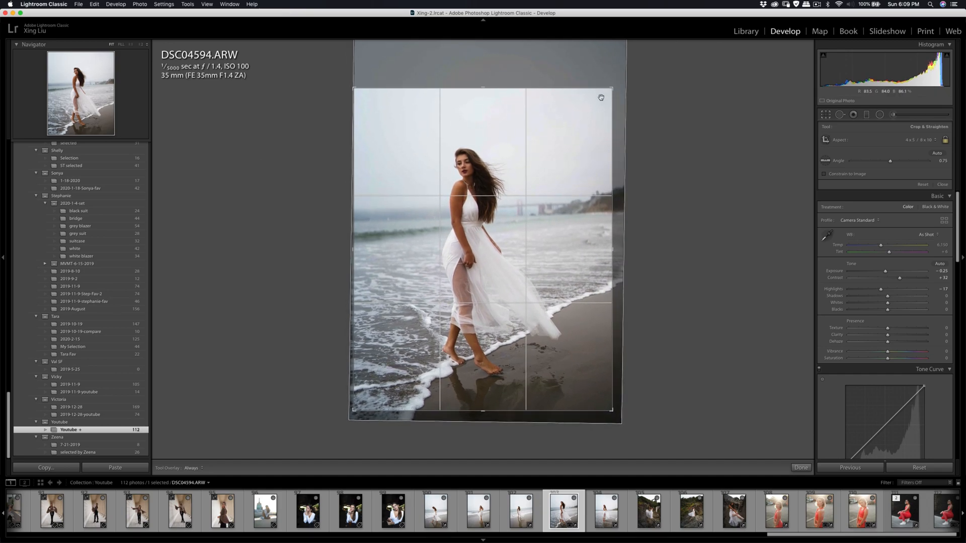
left_click_drag(571, 127, 570, 120)
key("Return")
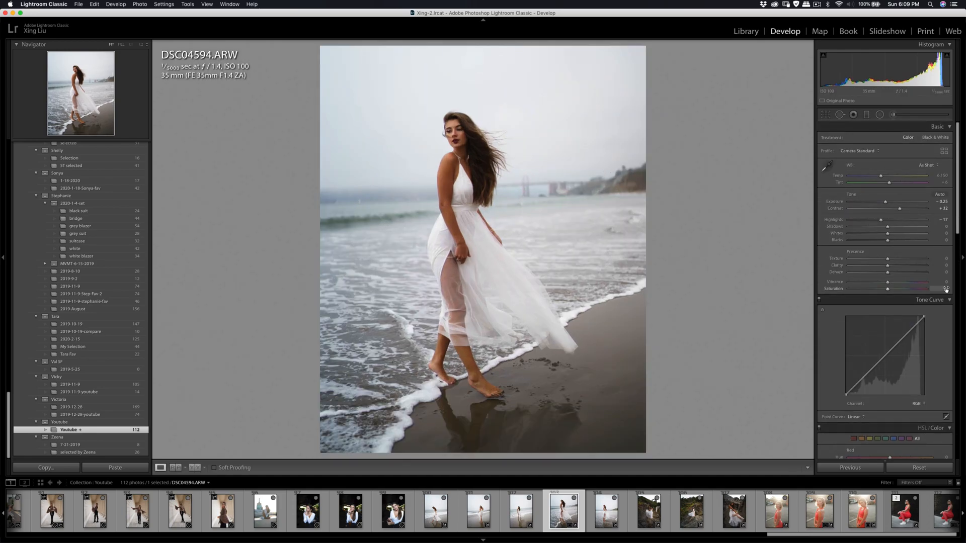
- Lower the blue saturation to -53
scroll(926, 292, "down", 10)
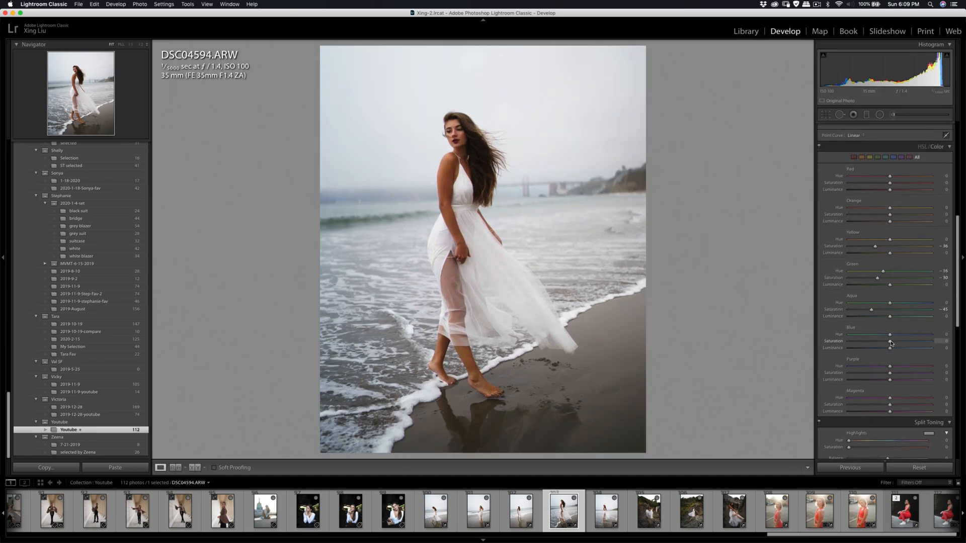
left_click_drag(868, 342, 866, 345)
- Reposition the image inside the crop frame so the woman sits slightly higher and closer to the horizontal centre
left_click(826, 114)
left_click_drag(565, 146, 568, 144)
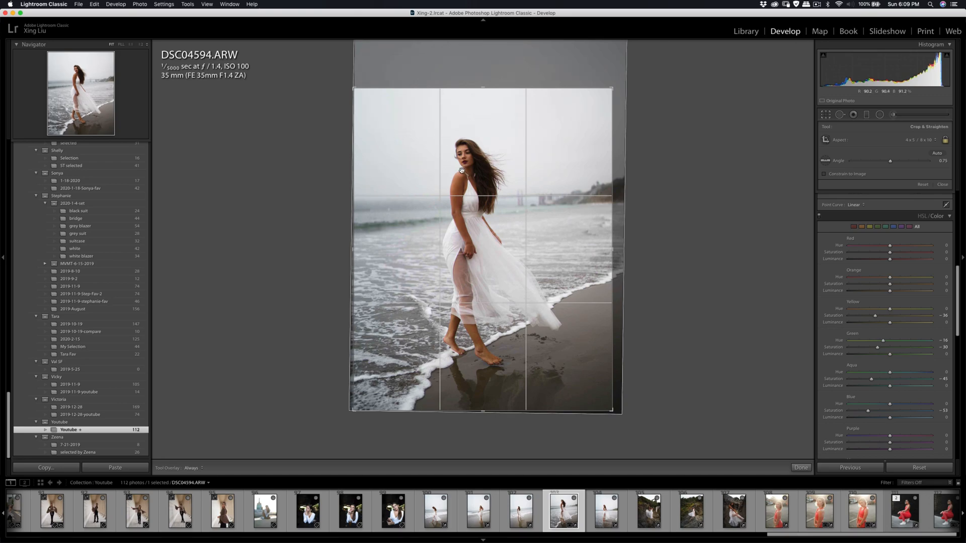
left_click_drag(559, 126, 577, 128)
key("r")
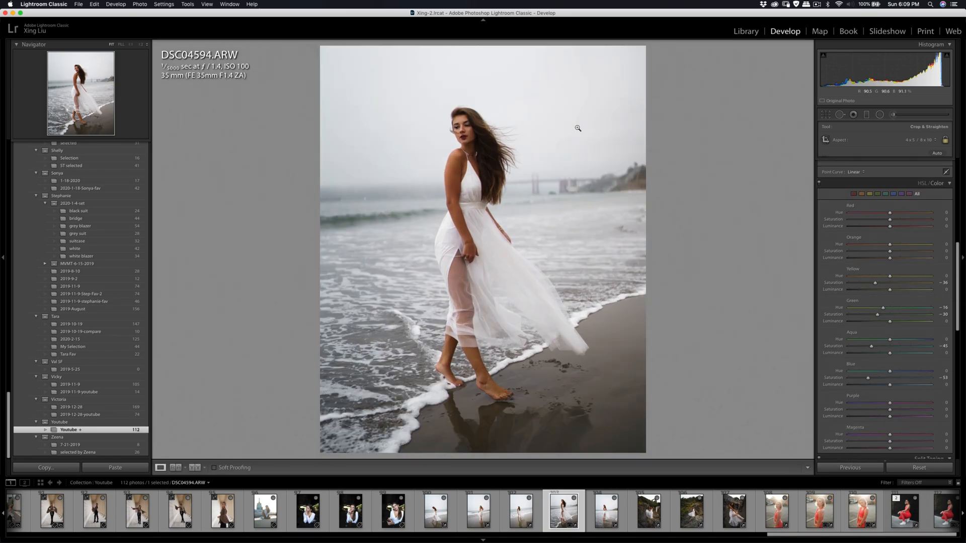
- Set up an adjustment brush with the Soften Skin (Lite) effect for the woman's face
left_click(448, 126)
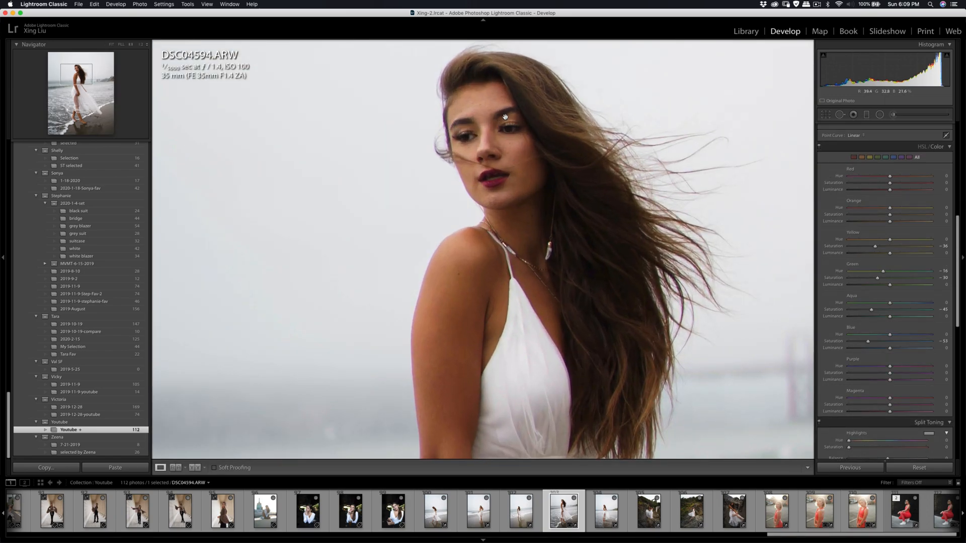
key("k")
left_click(868, 139)
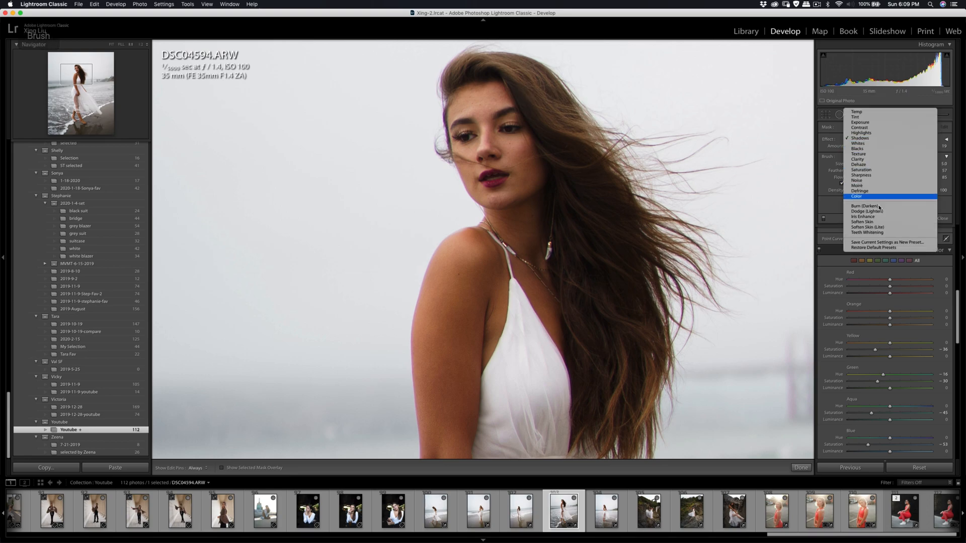
left_click(867, 226)
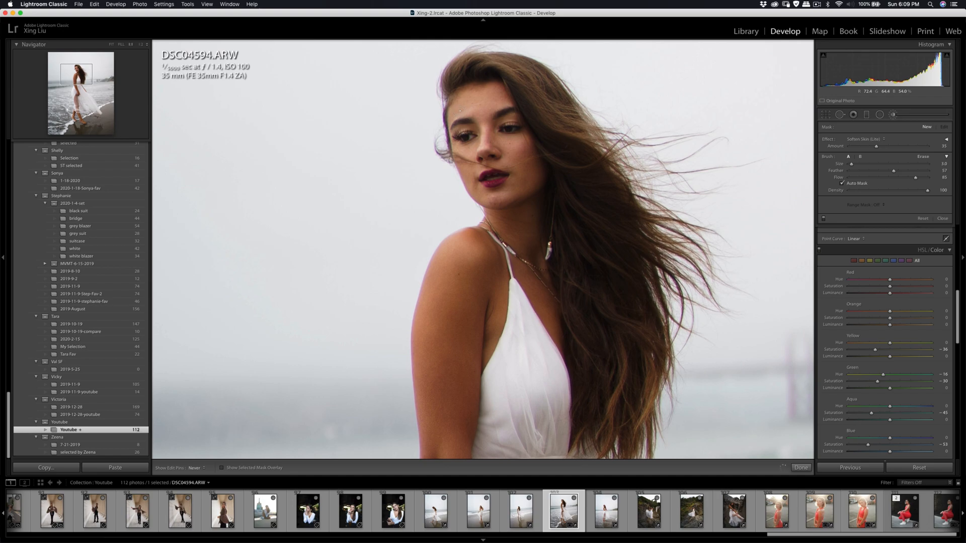
- Heal a spot on the woman's forehead and paint Soften Skin (Lite) over her face with a size 4.0 brush
key("q")
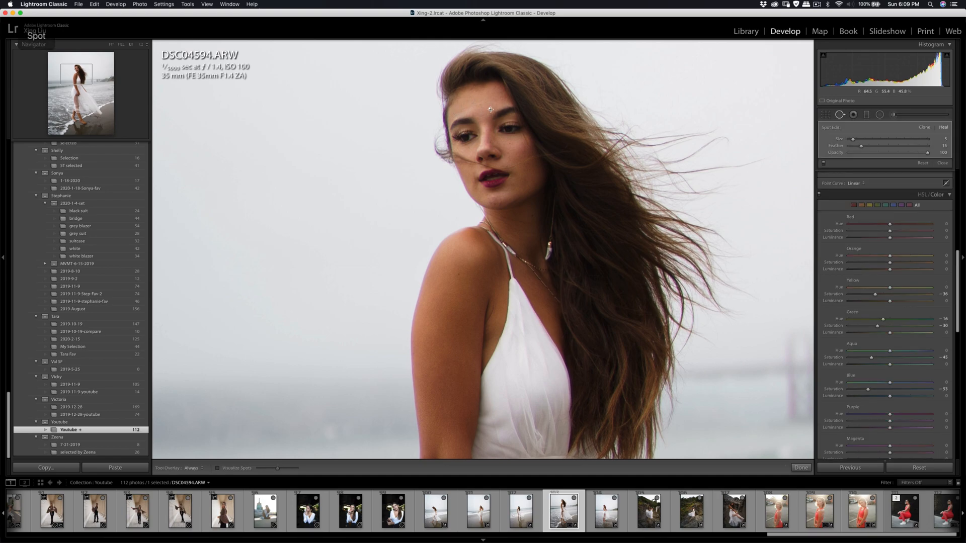
key("k")
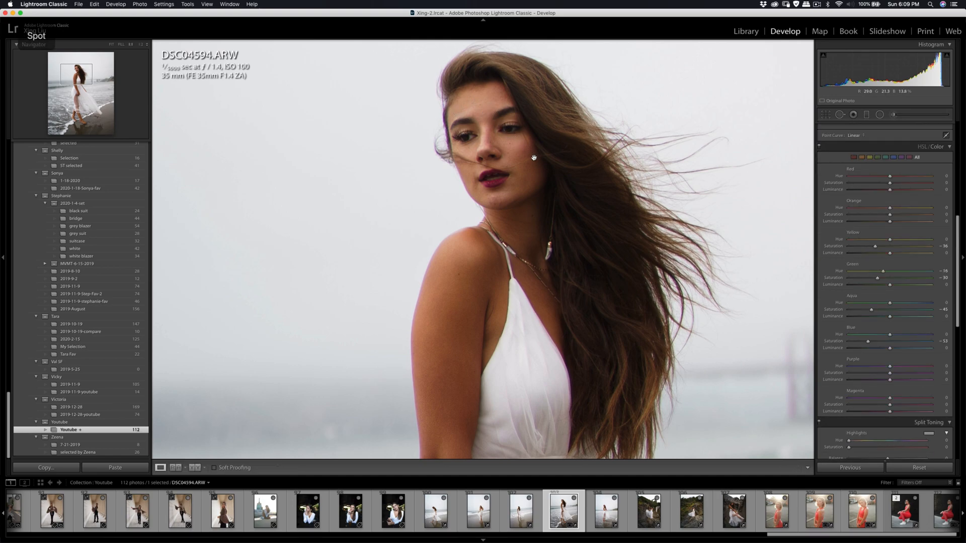
key("h")
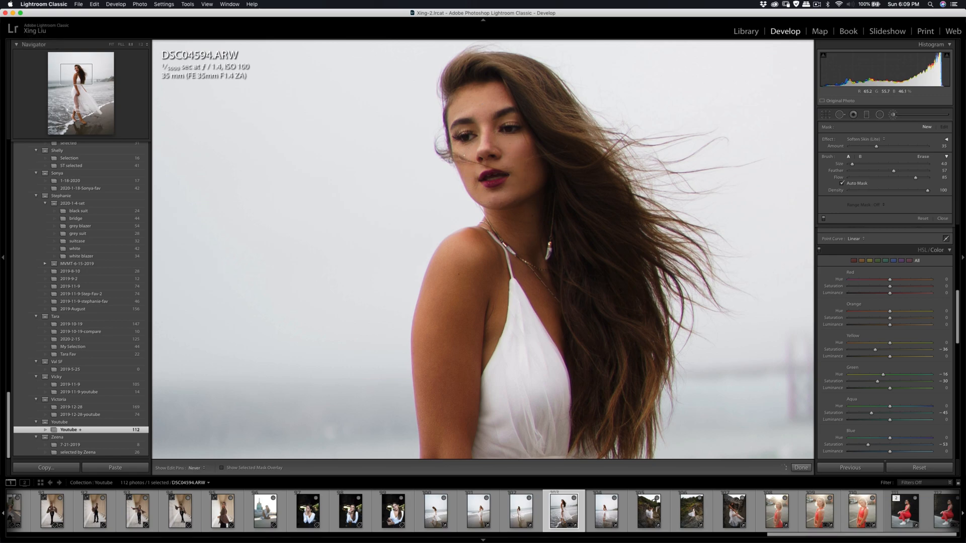
key("h")
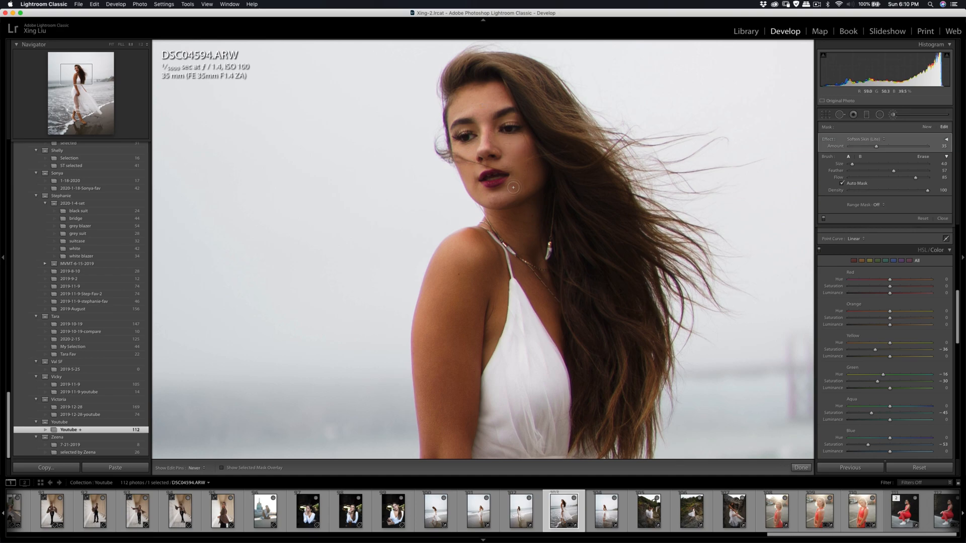
- Heal the spot below the woman's lips with a size 7 brush and apply more Soften Skin (Lite) brushing to her face
key("q")
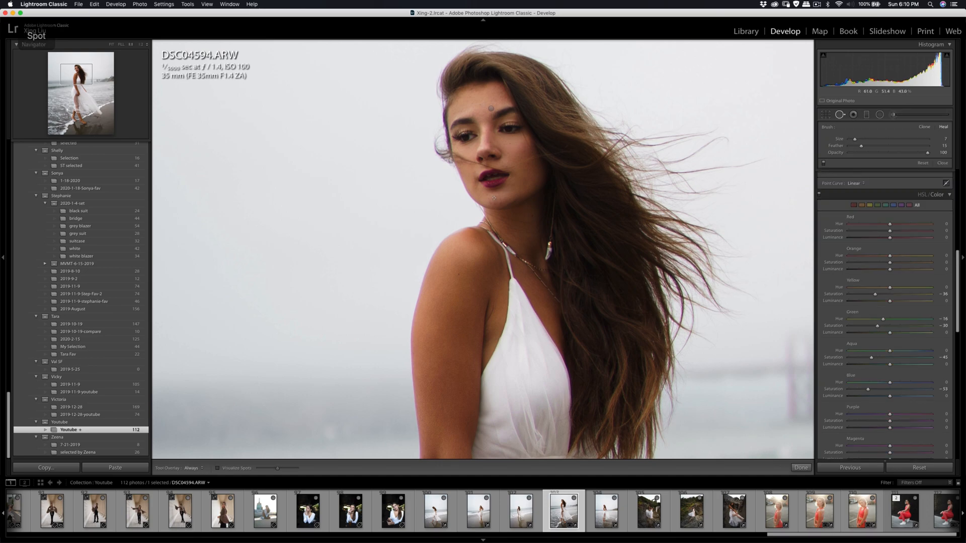
left_click(493, 198)
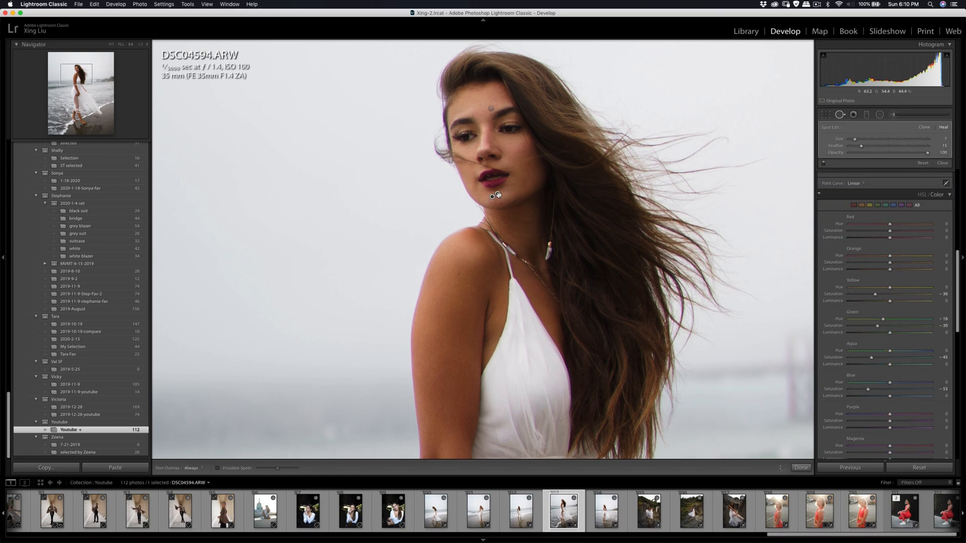
key("k")
key("h")
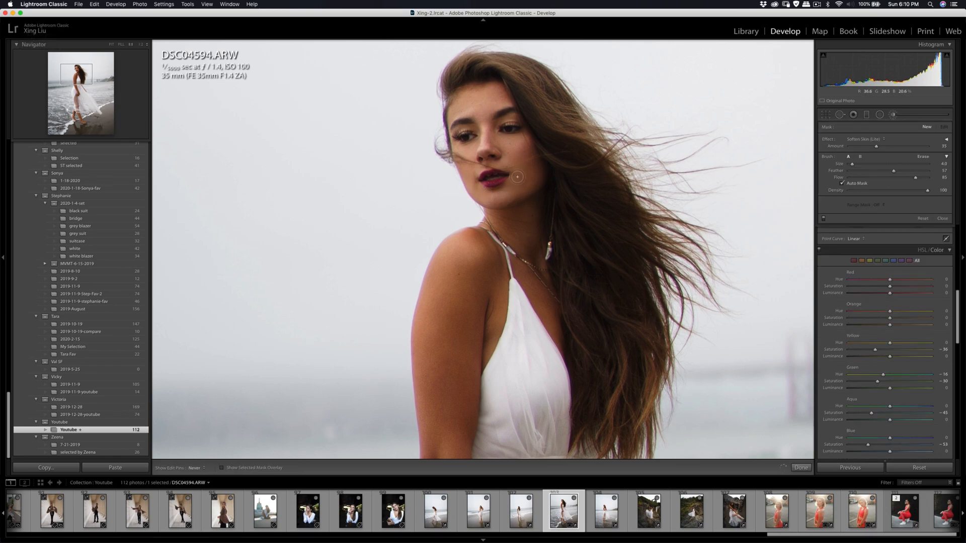
key("h")
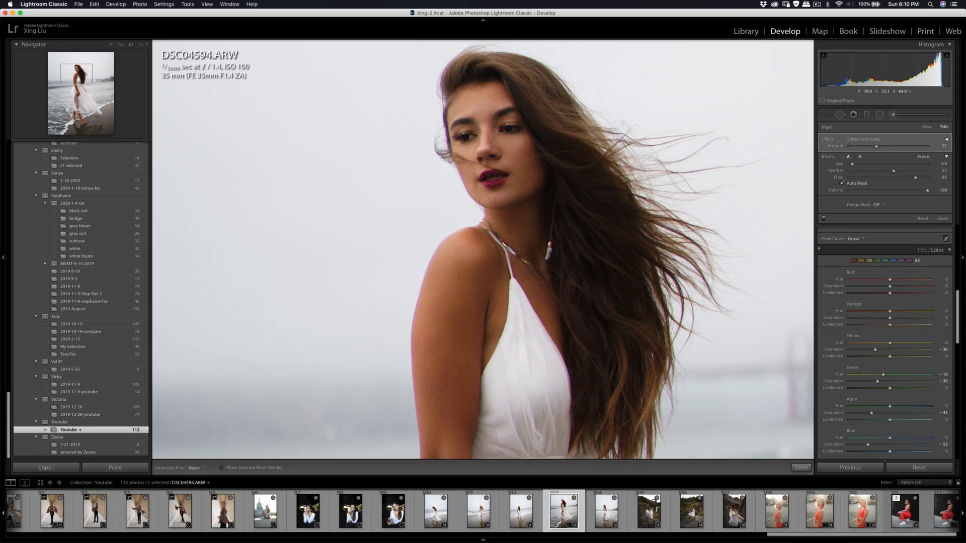
key("q")
key("q")
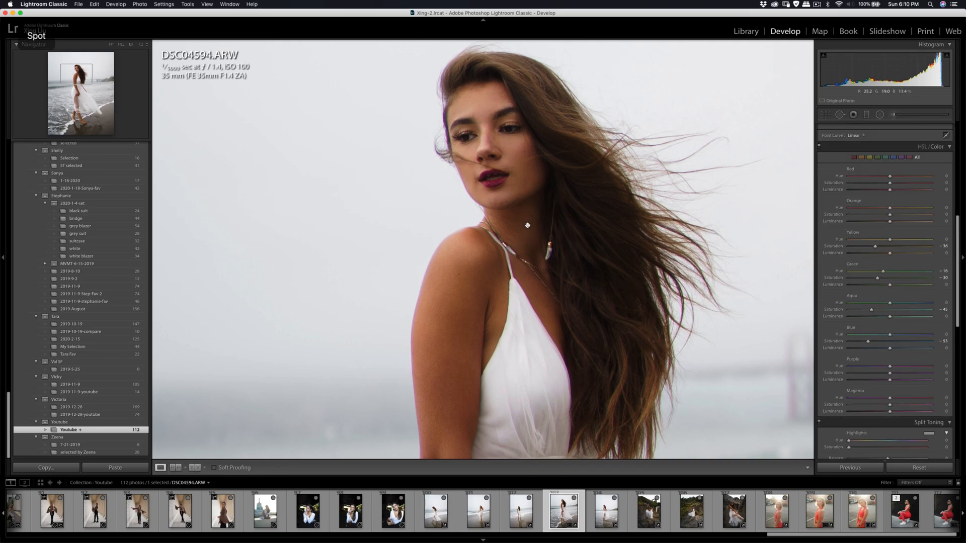
left_click(527, 225)
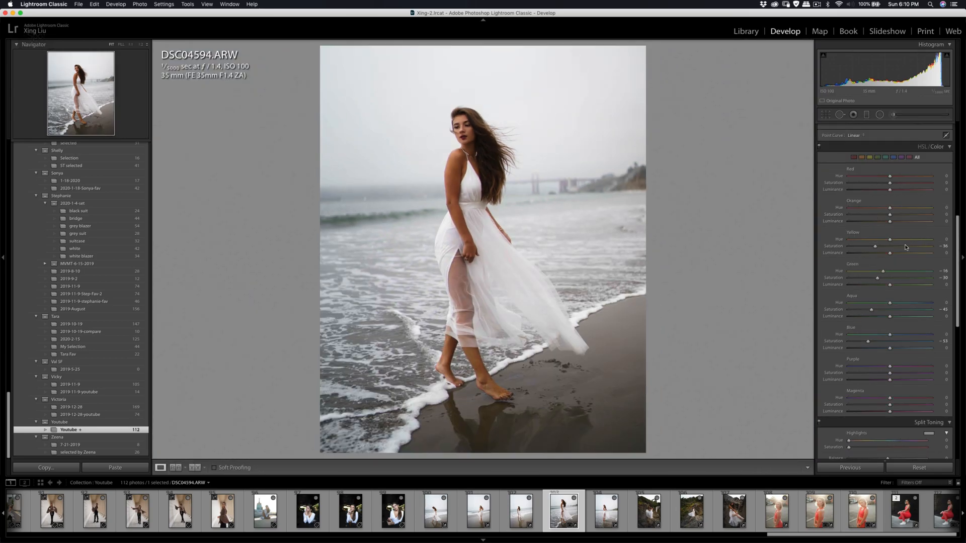
- Set the contrast to +37 and tighten the 4 x 5 crop slightly around the woman
scroll(898, 193, "up", 10)
left_click_drag(900, 179, 902, 179)
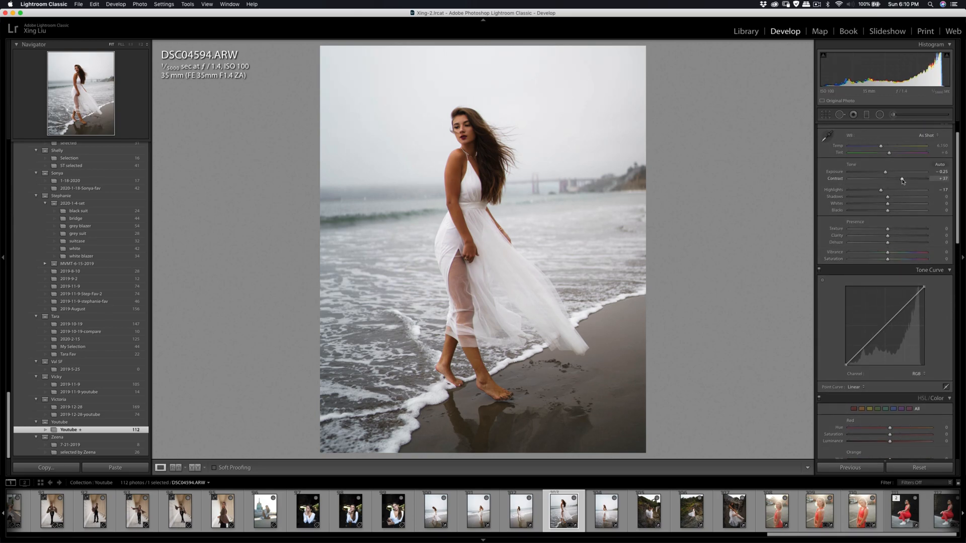
left_click(825, 115)
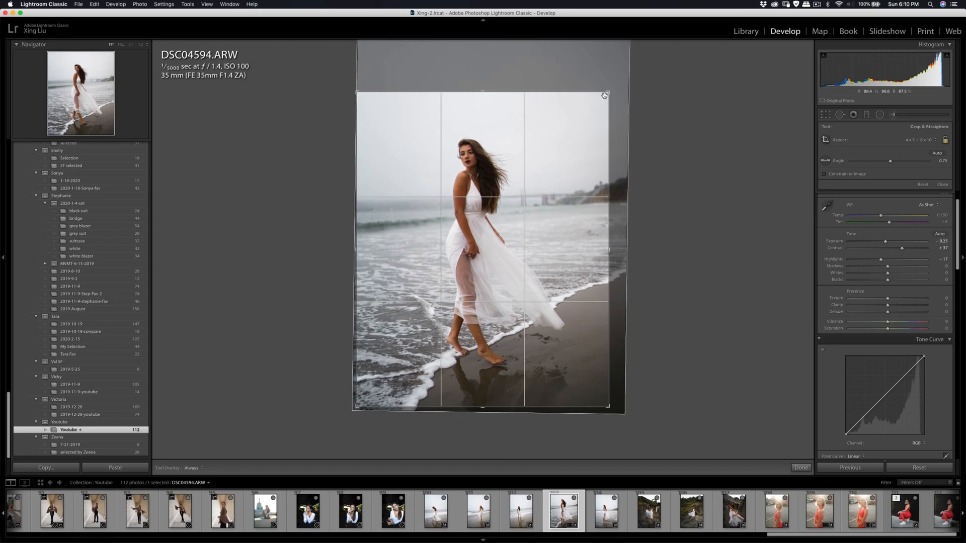
left_click_drag(606, 93, 584, 119)
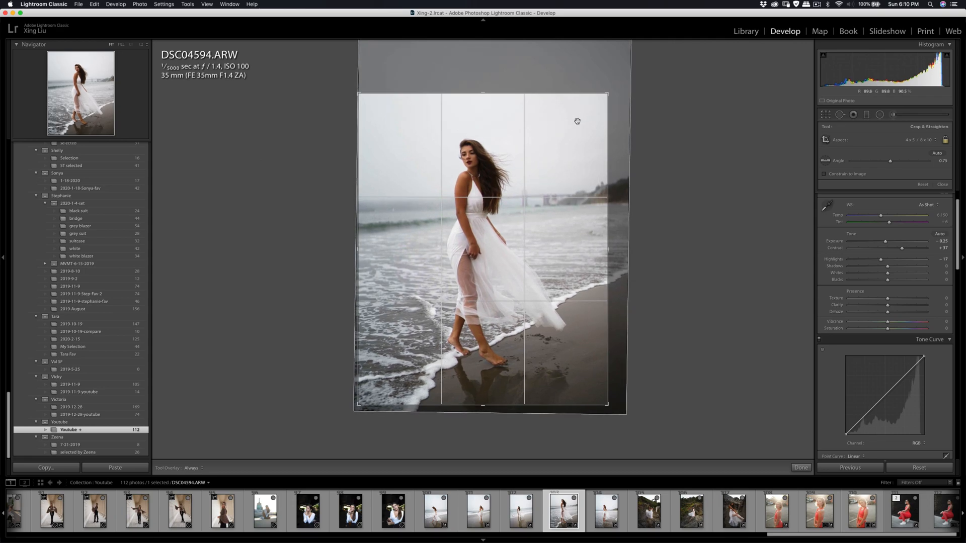
key("Return")
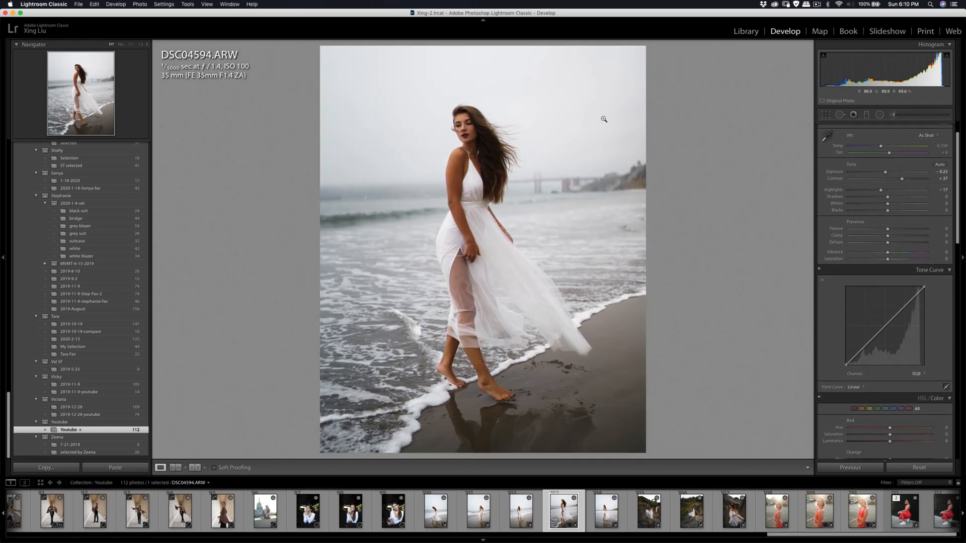
- Shift the woman slightly higher inside the crop frame and set the contrast to +41
left_click(825, 114)
left_click_drag(574, 149, 572, 151)
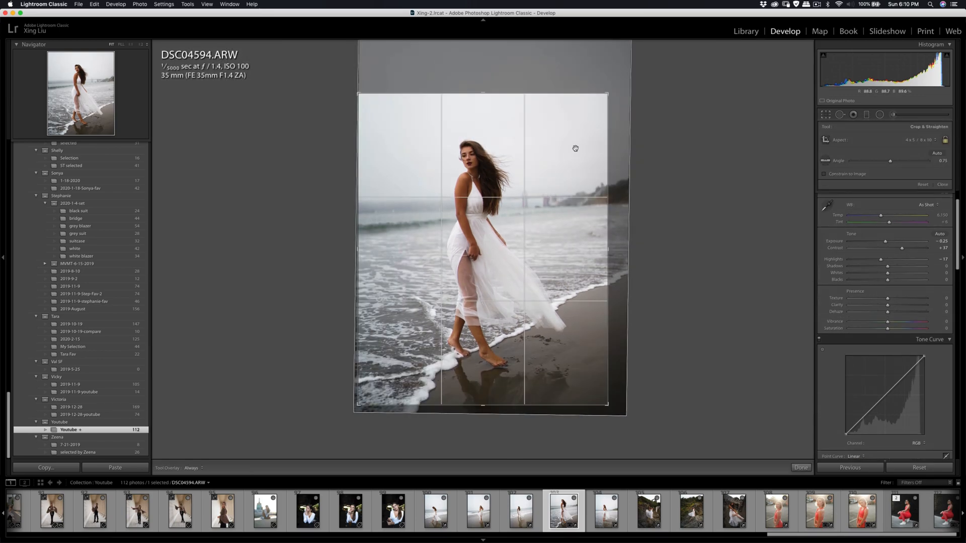
key("Return")
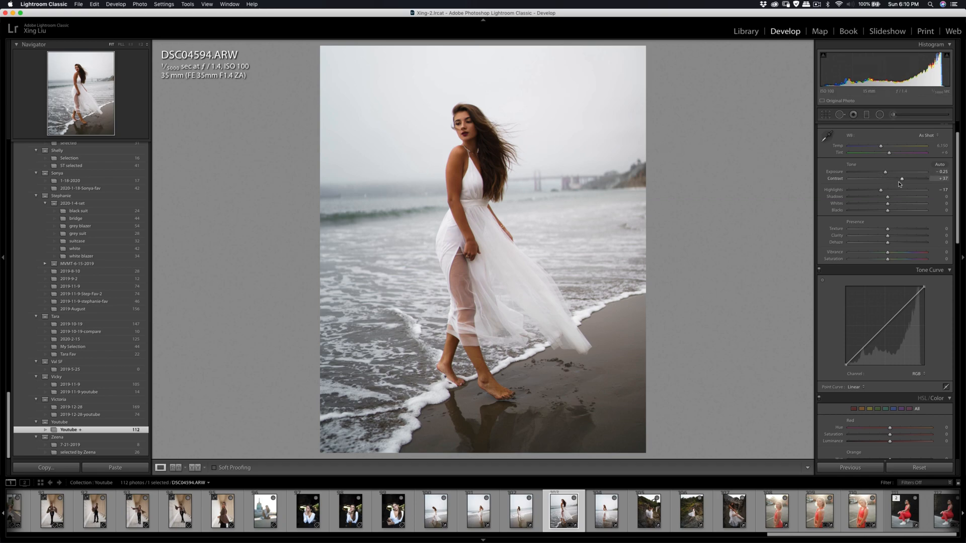
left_click_drag(902, 182, 903, 182)
- Heal away the small white sailboat in the hazy water beside the woman
left_click(372, 199)
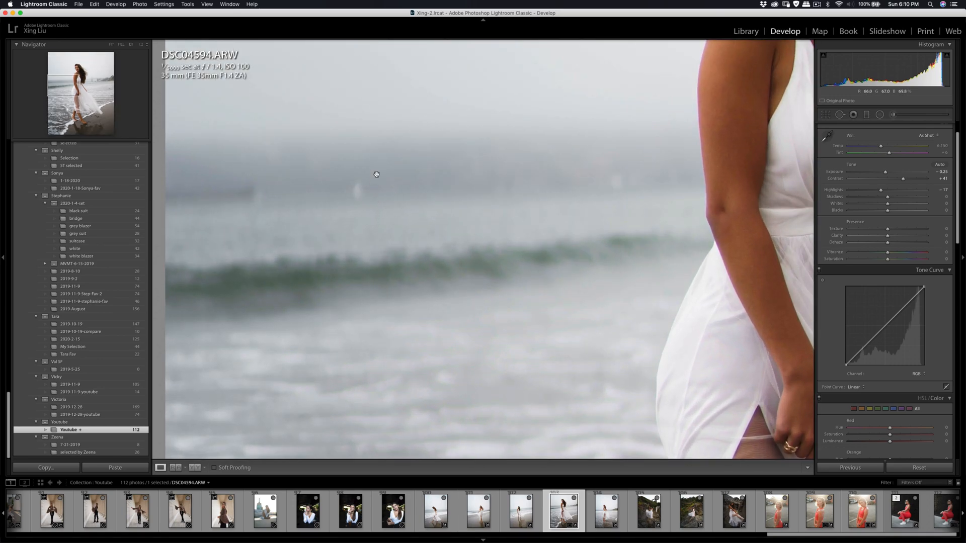
key("q")
left_click_drag(355, 202, 358, 185)
key("k")
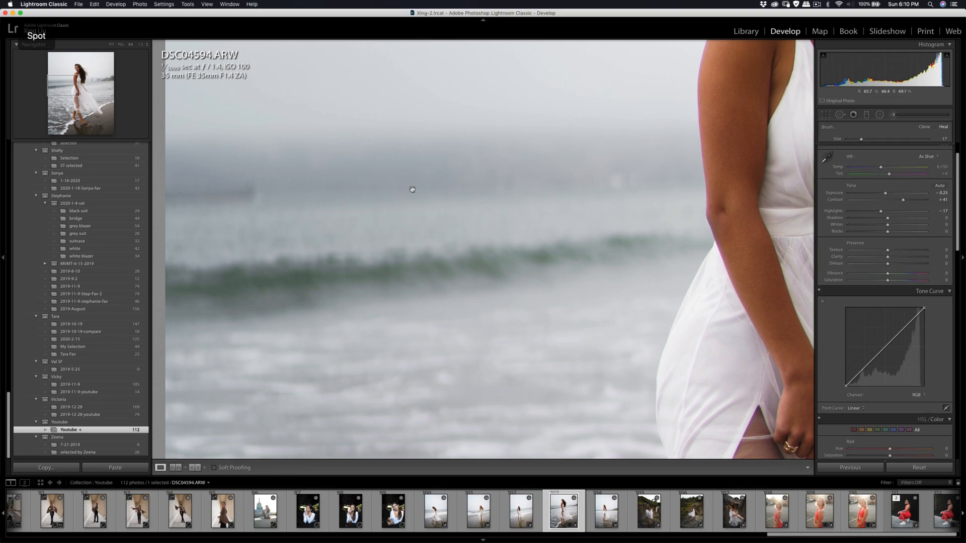
key("r")
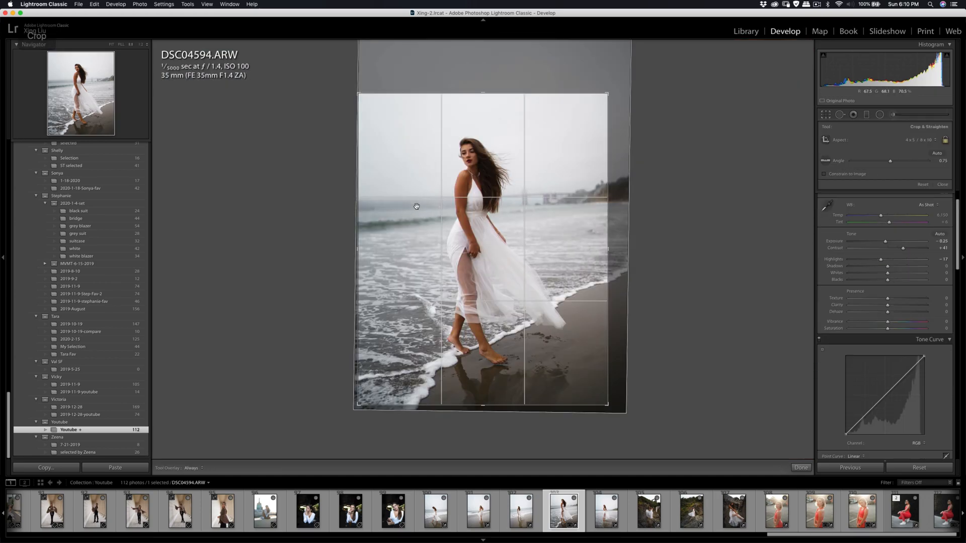
key("z")
key("z")
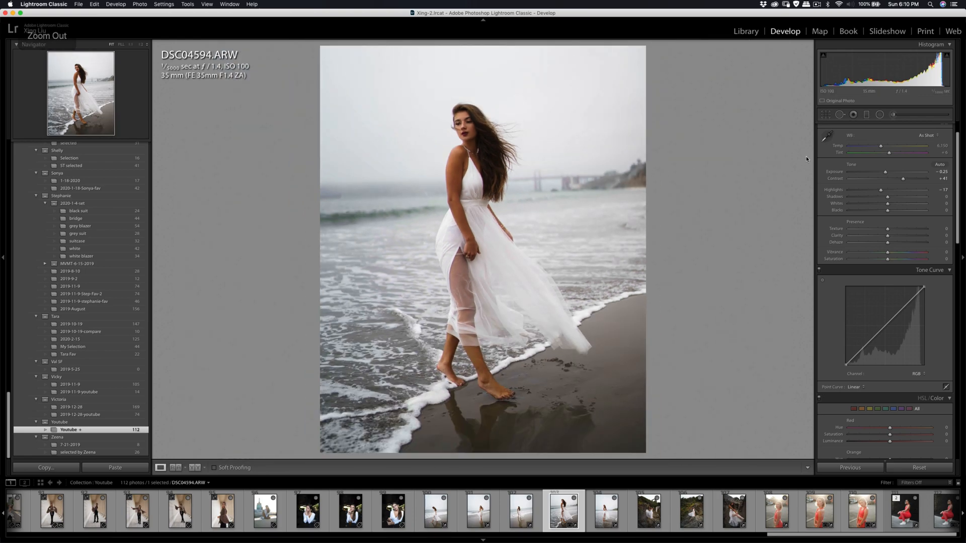
- Set the adjustment brush to the Shadows effect and paint it onto the woman with a size 8.0 brush
key("k")
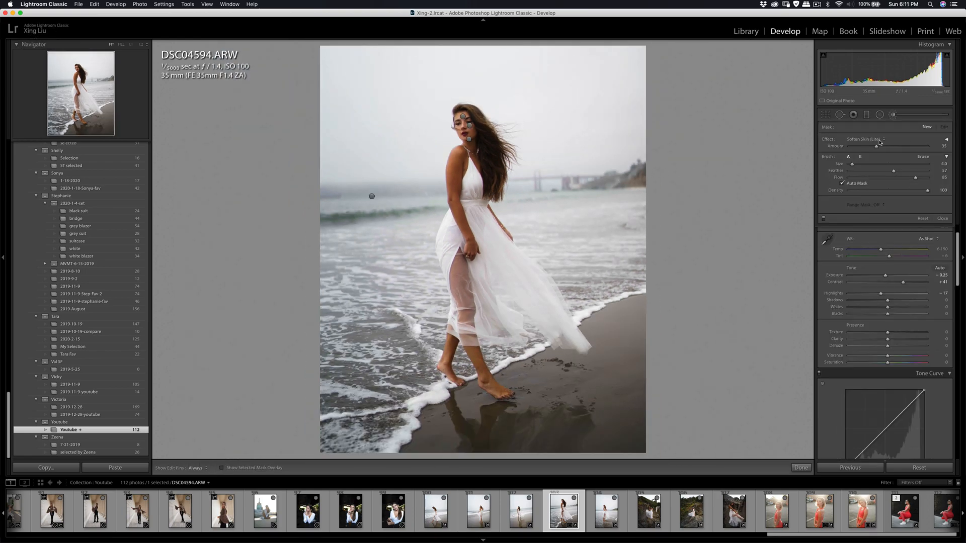
left_click(865, 139)
left_click(860, 49)
key("h")
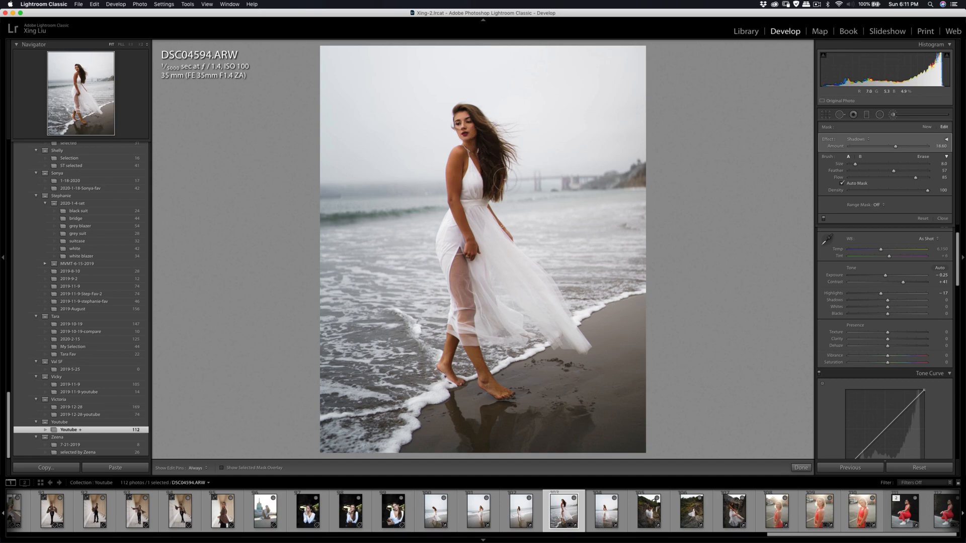
left_click(893, 115)
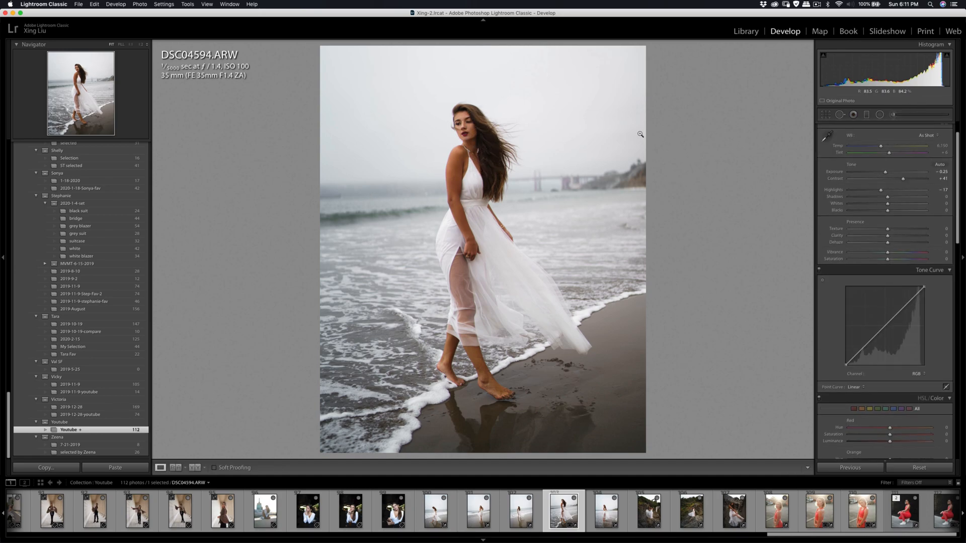
- Send a copy of DSC04594.ARW to Imagenomic Portraiture 3 for skin retouching
right_click(558, 255)
mouse_move(630, 322)
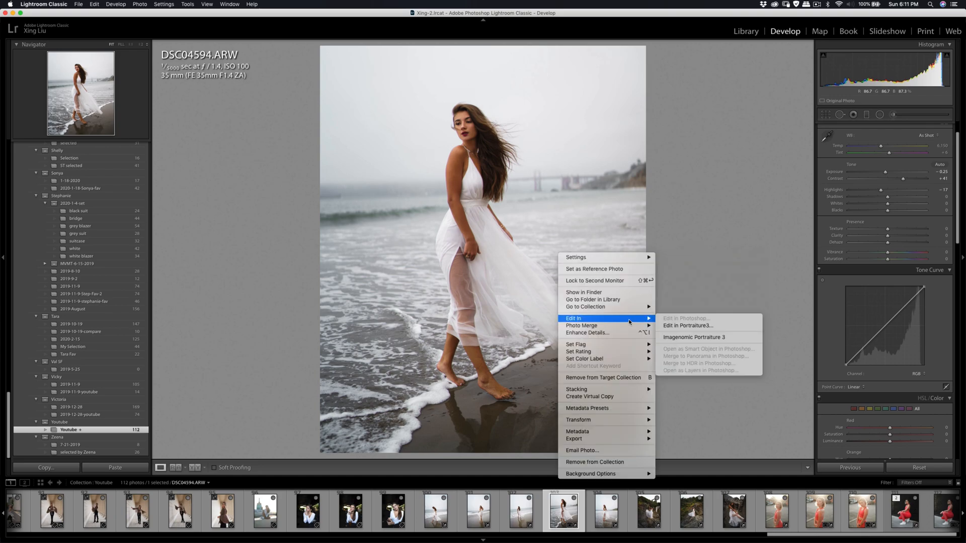
left_click(674, 338)
left_click(649, 253)
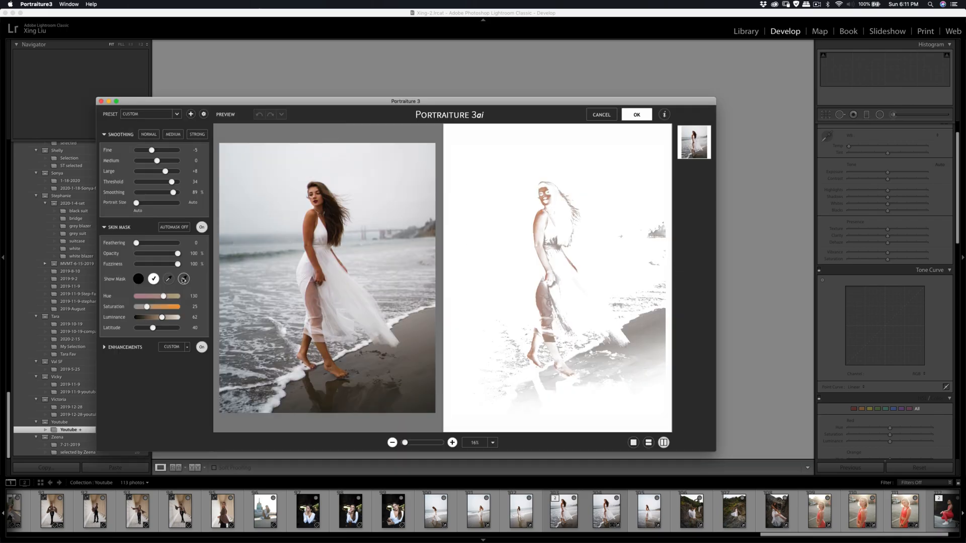
- Sample the woman's facial skin tone for the Portraiture skin mask and apply the smoothing to the photo
left_click(184, 279)
left_click(318, 188)
left_click(543, 190)
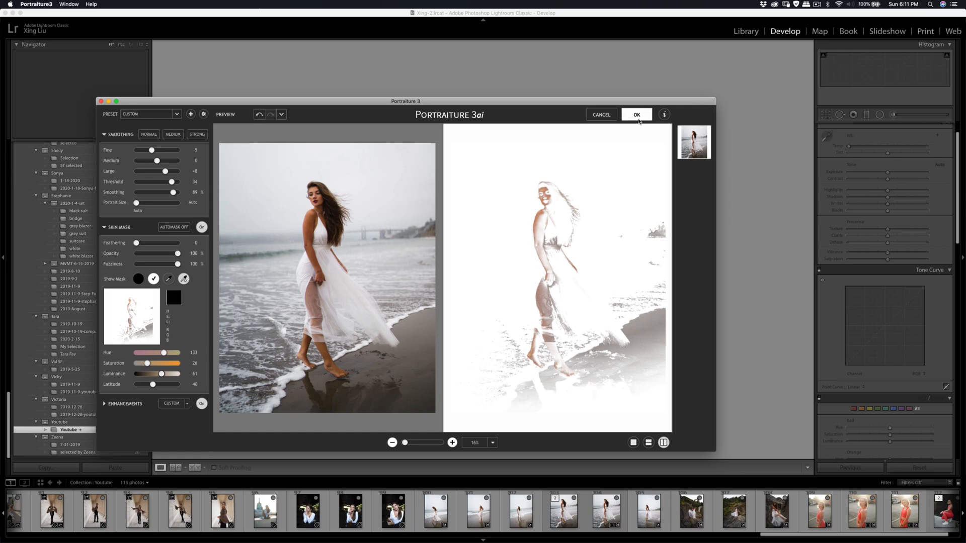
key("Return")
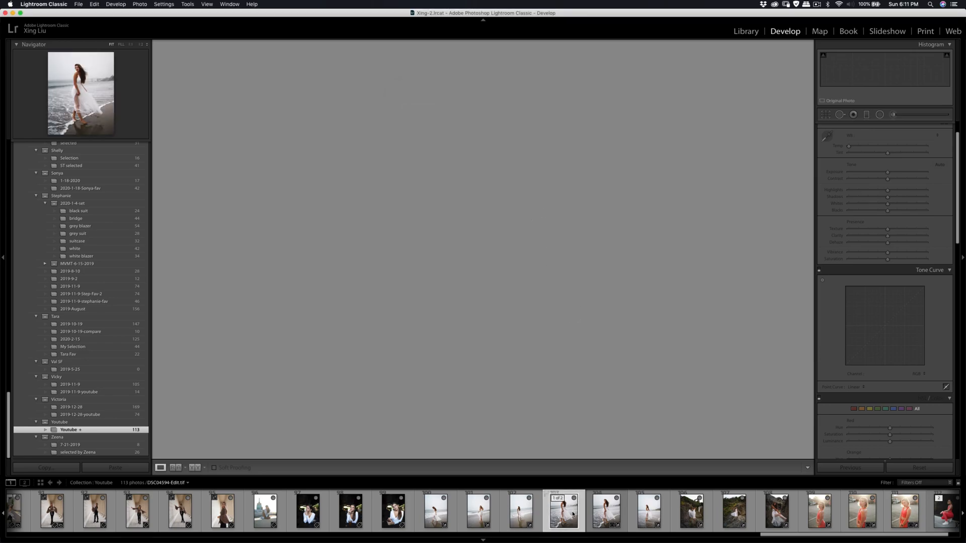
- Inspect the woman's retouched face up close in DSC04594-Edit.tif
key("super+shift+e")
left_click(620, 294)
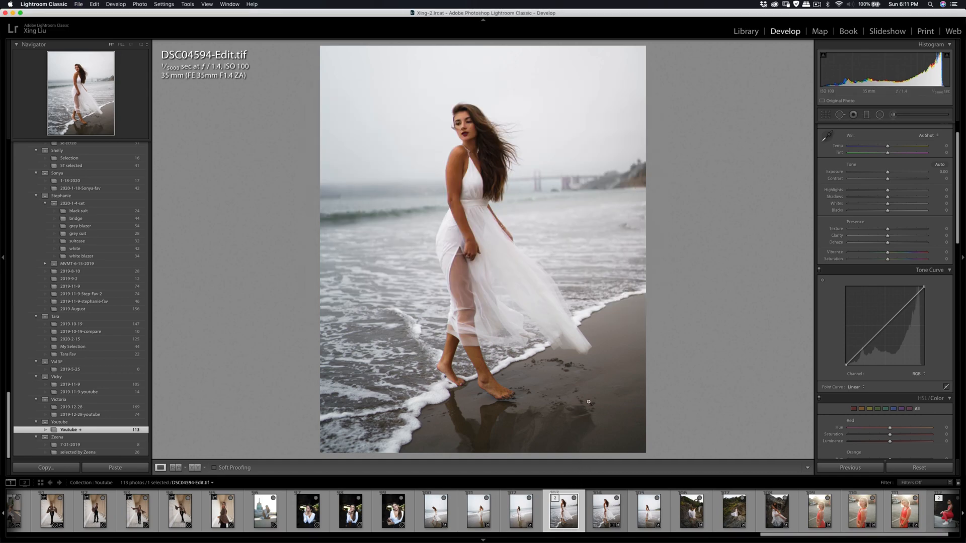
left_click(476, 132)
left_click(473, 134)
- Copy the develop settings from DSC04594.ARW onto DSC04599.ARW and set its exposure to -0.05
left_click(597, 513)
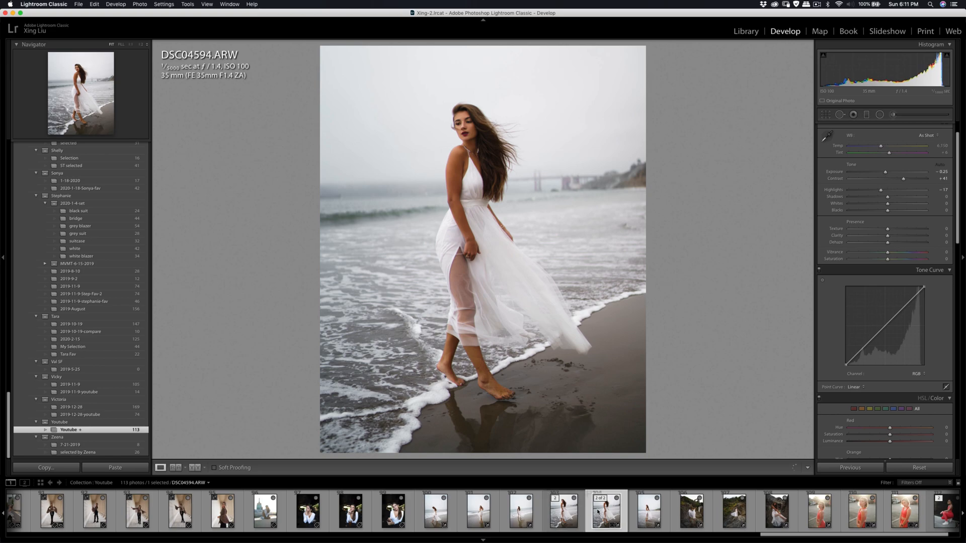
left_click(68, 468)
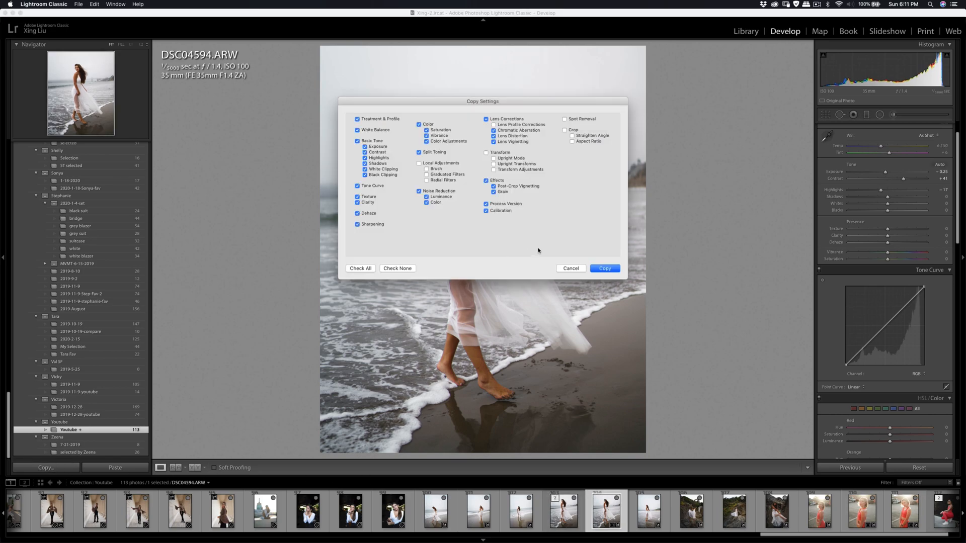
left_click(605, 270)
left_click(651, 511)
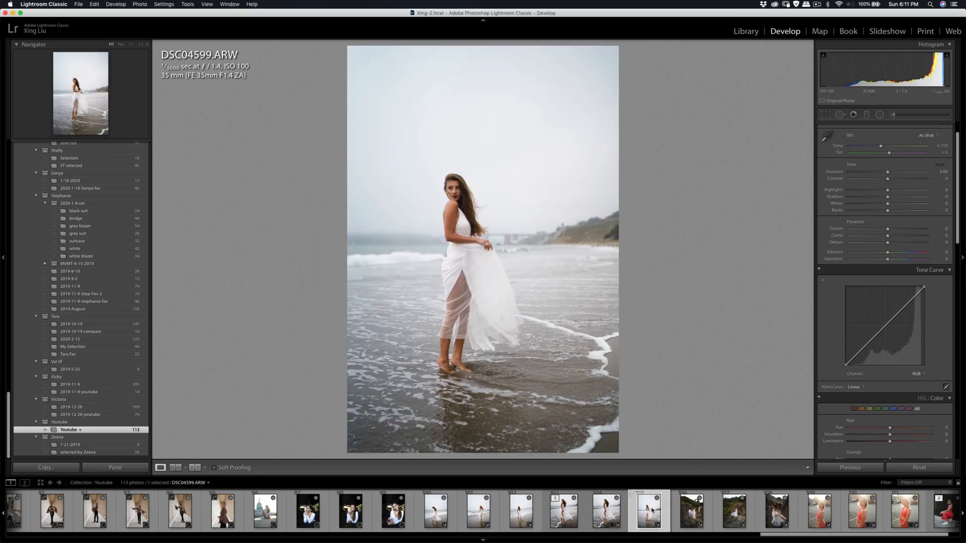
left_click(104, 468)
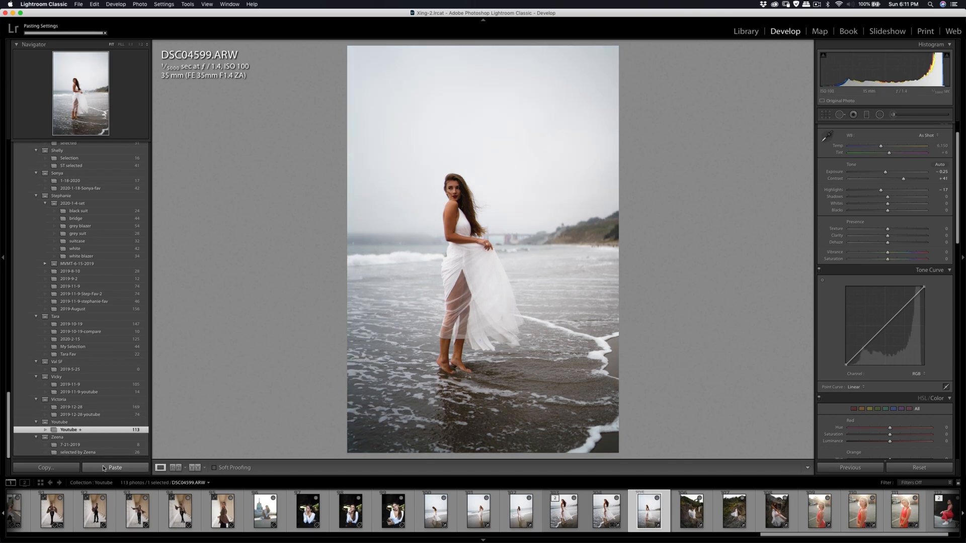
left_click_drag(885, 173, 889, 174)
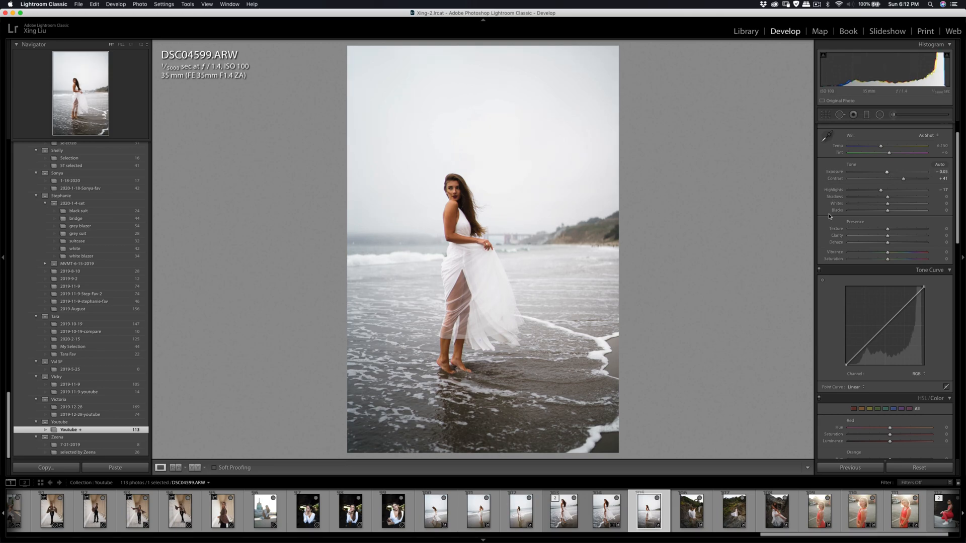
- Brush the Shadows effect over the woman's face with a size 7.0 brush and lower its amount slightly
left_click(455, 189)
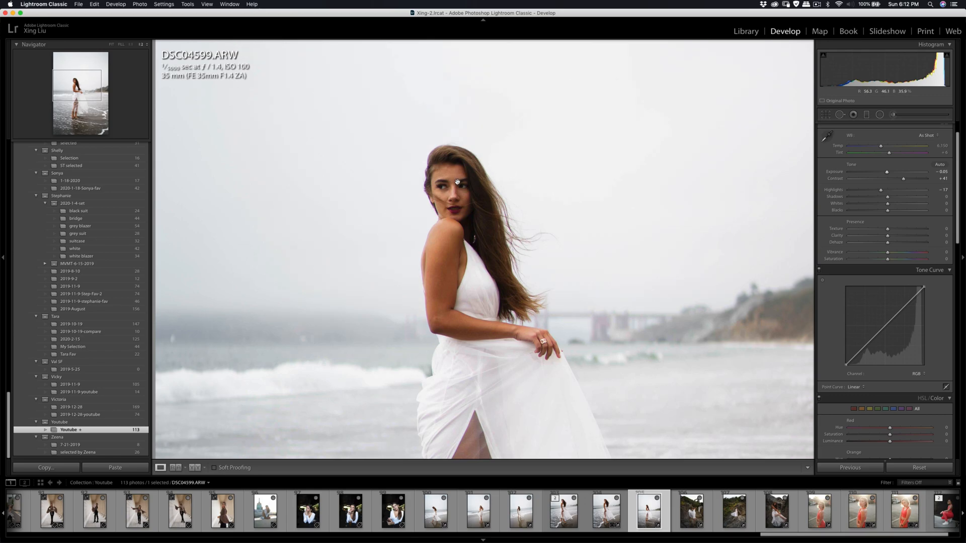
key("k")
key("h")
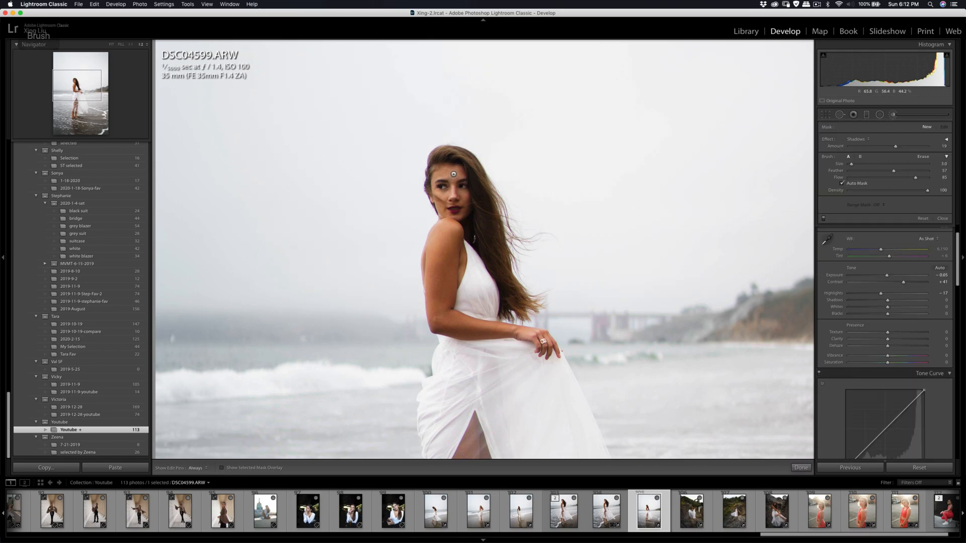
scroll(763, 161, "up", 4)
left_click_drag(459, 215, 444, 170)
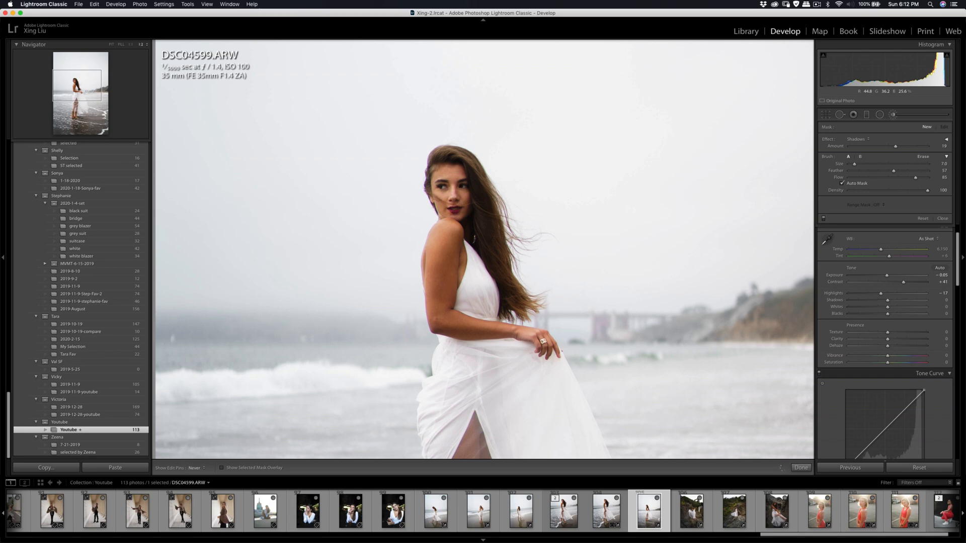
key("h")
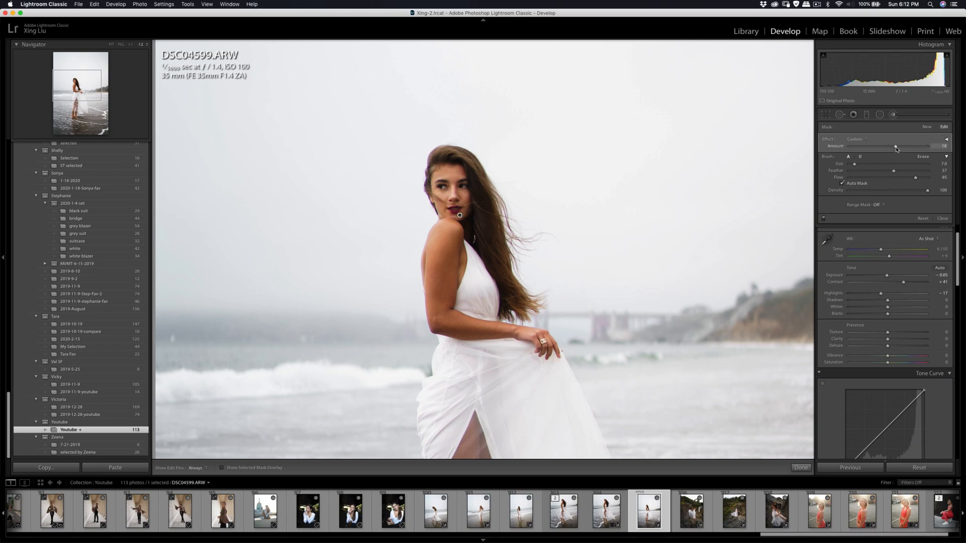
left_click_drag(895, 148, 893, 147)
key("q")
key("q")
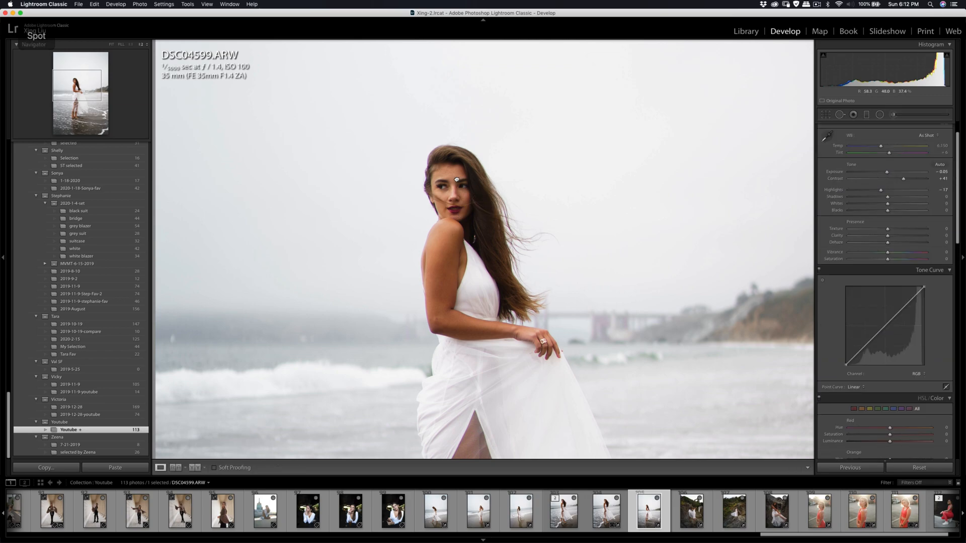
left_click(484, 201)
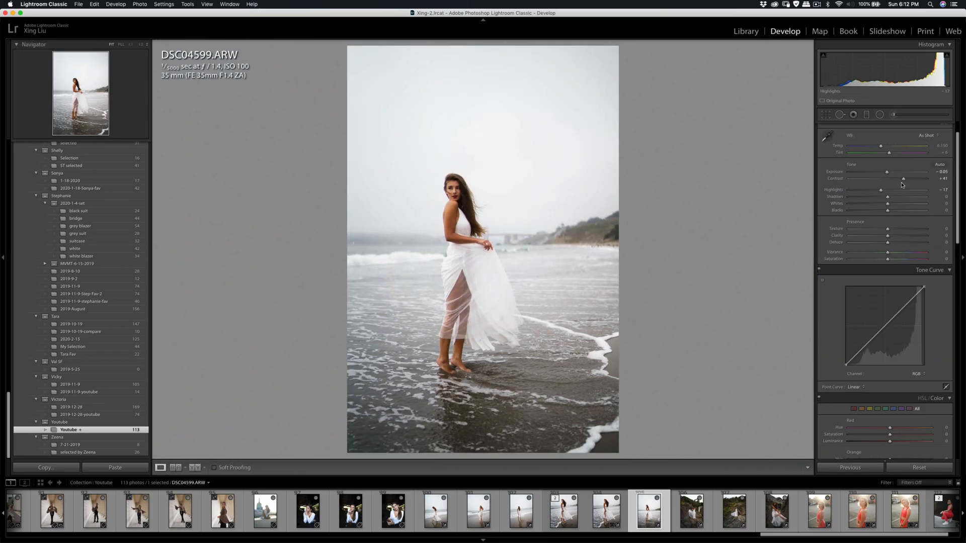
- Set the contrast of DSC04599.ARW to +27 and apply the 4 x 5 / 8 x 10 crop ratio
left_click_drag(904, 180, 899, 181)
left_click(825, 114)
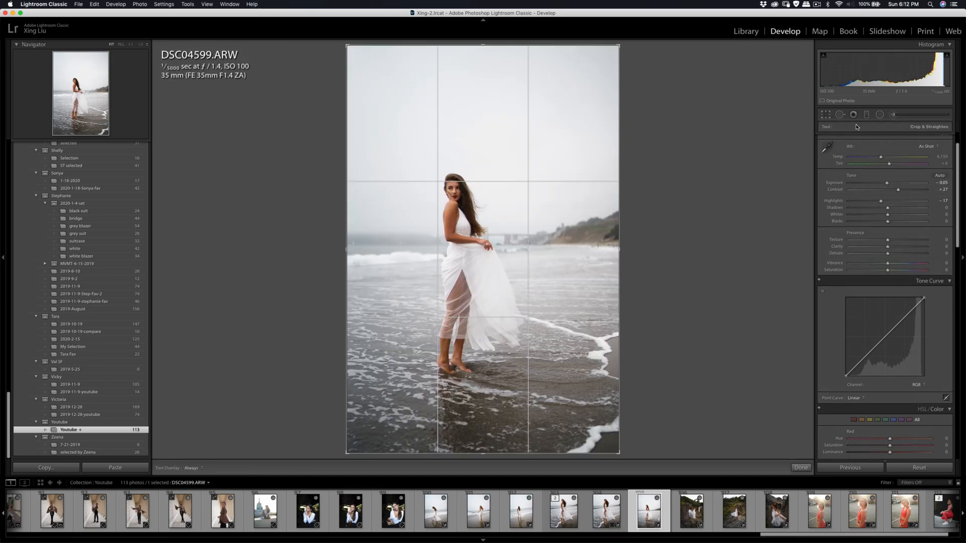
left_click(901, 140)
left_click(897, 160)
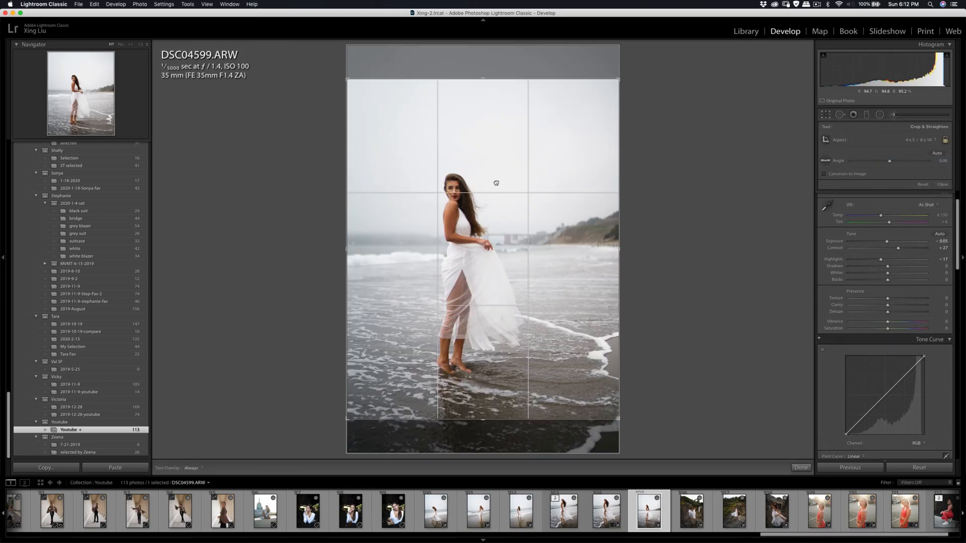
- Tighten the 4 x 5 crop of DSC04599.ARW around the woman, rotate it by 0.14 and apply it
left_click_drag(617, 78, 606, 88)
left_click_drag(571, 139, 571, 147)
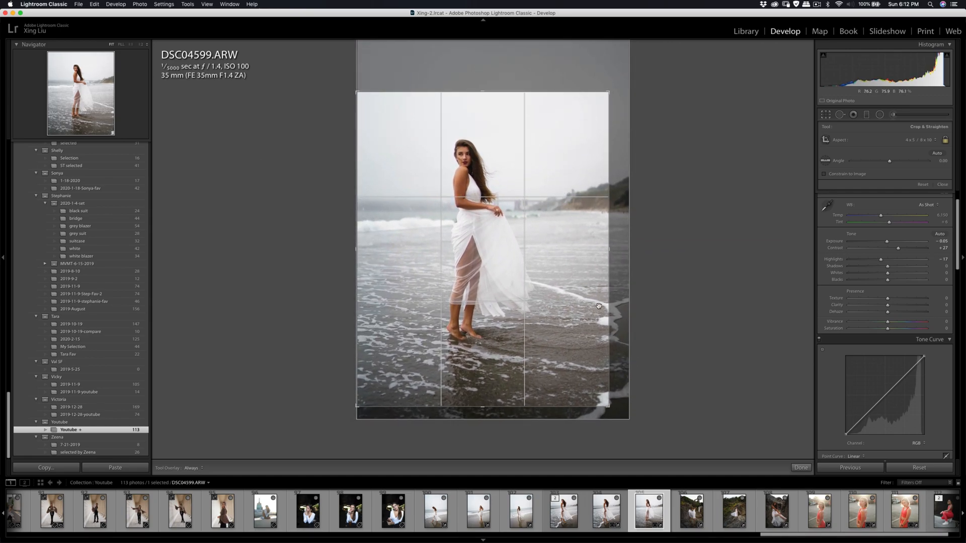
left_click_drag(609, 406, 587, 379)
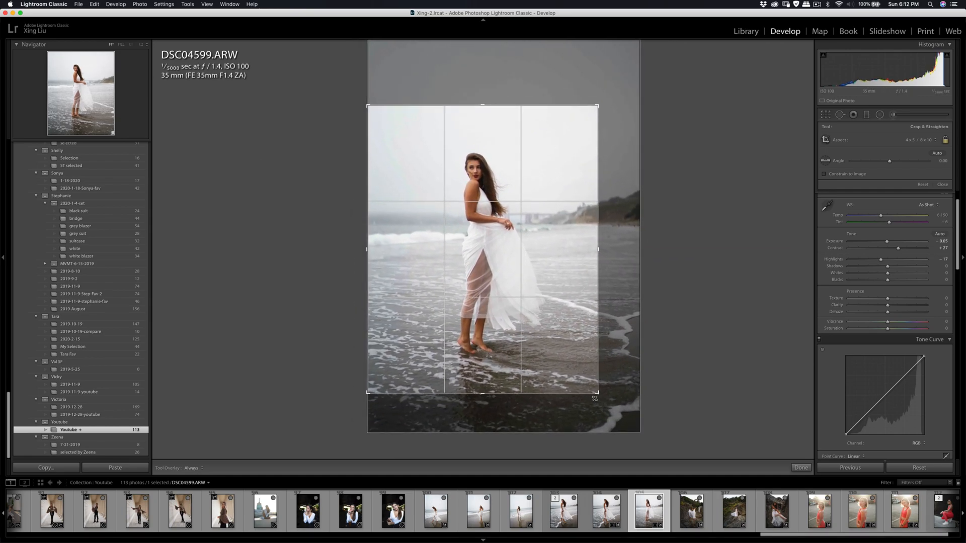
left_click_drag(558, 314, 557, 310)
left_click_drag(549, 269, 553, 272)
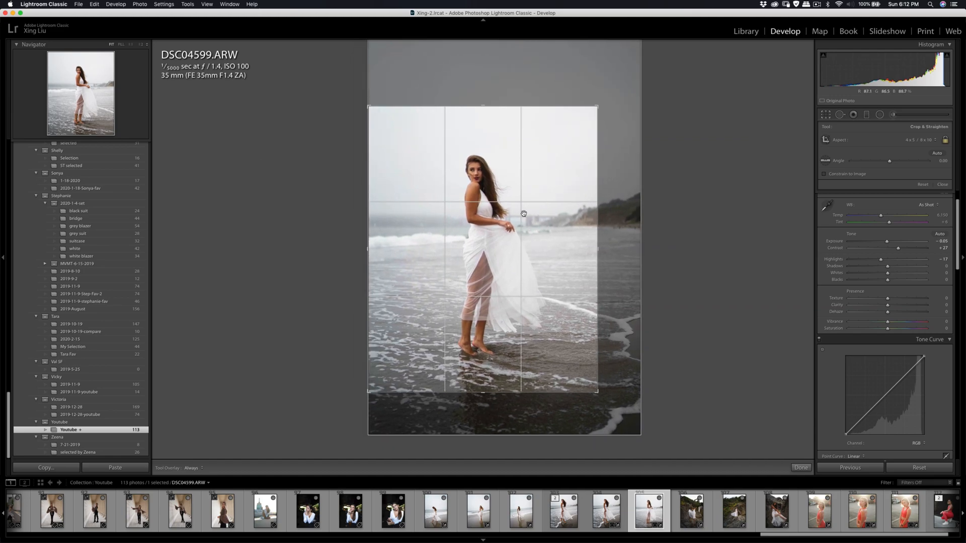
left_click_drag(599, 107, 594, 111)
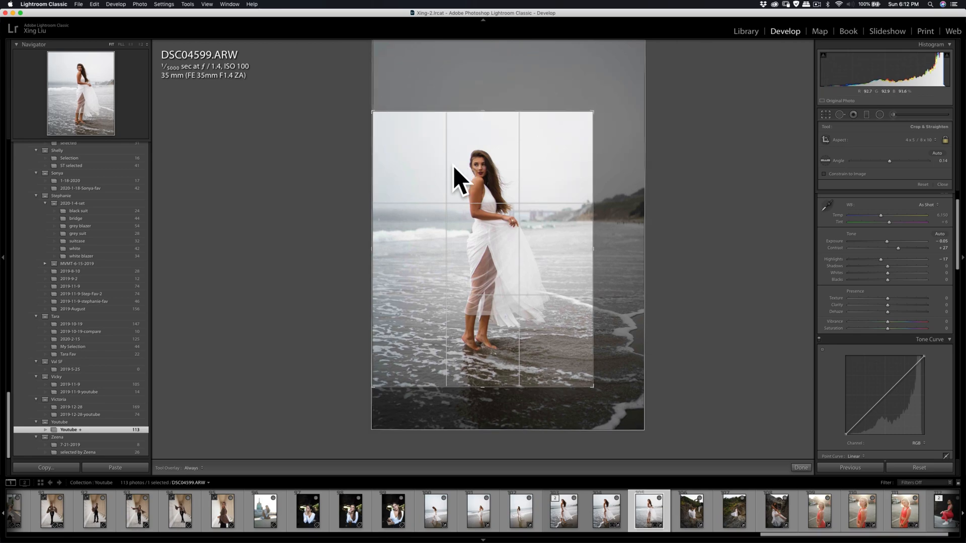
left_click_drag(495, 171, 492, 179)
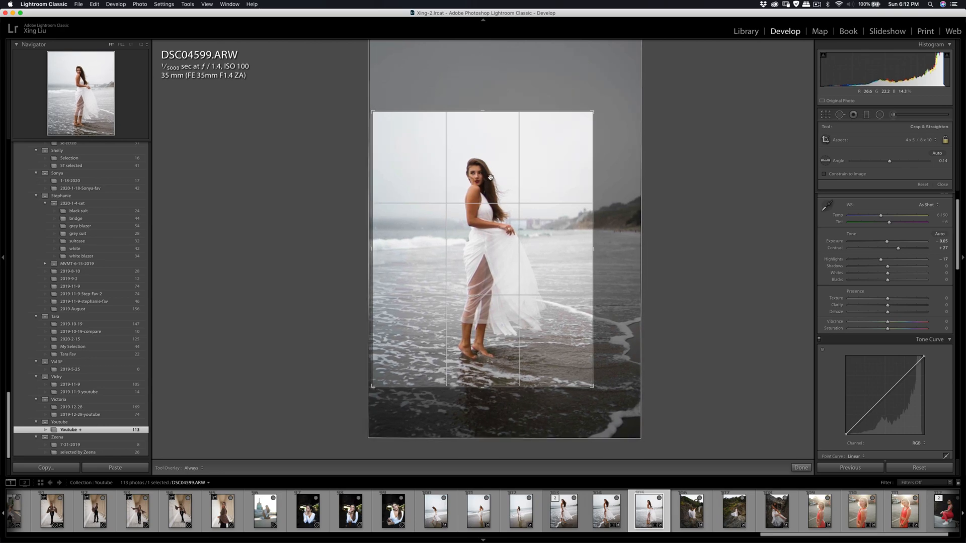
key("Return")
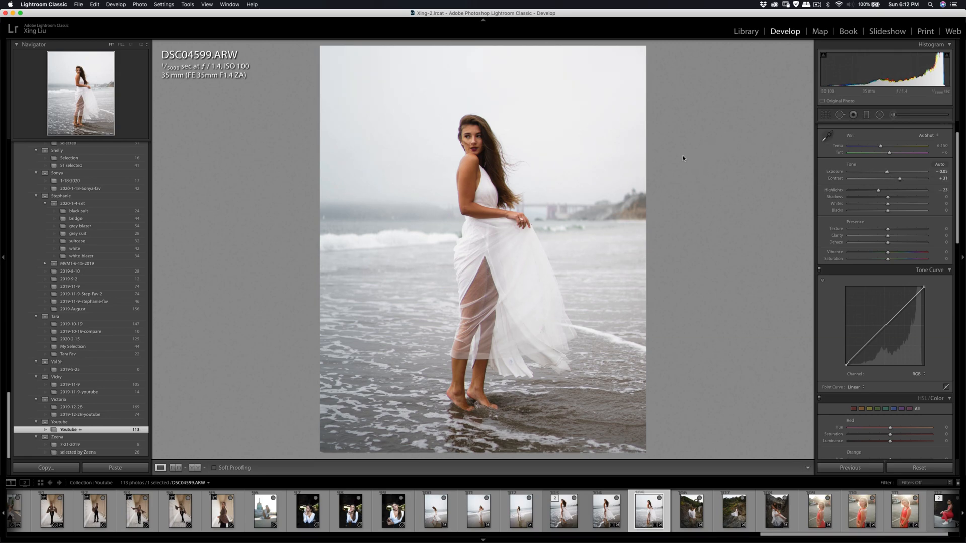
- Smooth the skin on a copy of DSC04599.ARW in Portraiture3, adding another colour sample to the skin mask
right_click(592, 160)
mouse_move(655, 227)
left_click(711, 245)
left_click(657, 252)
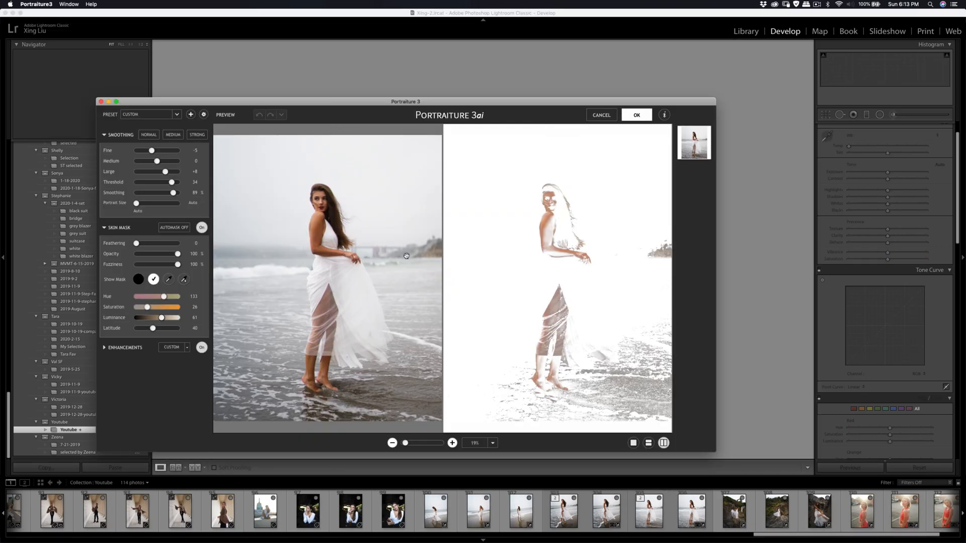
left_click(184, 279)
left_click(557, 135)
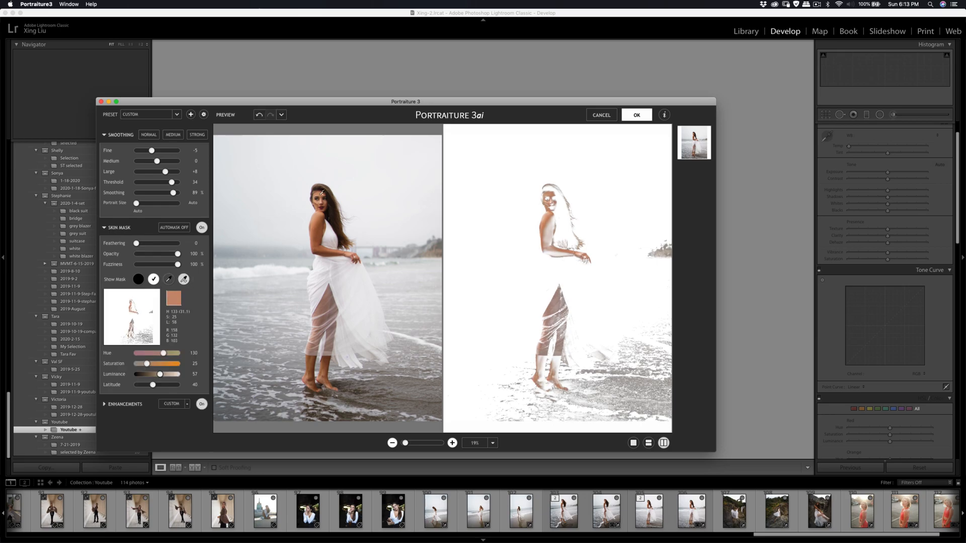
left_click(632, 116)
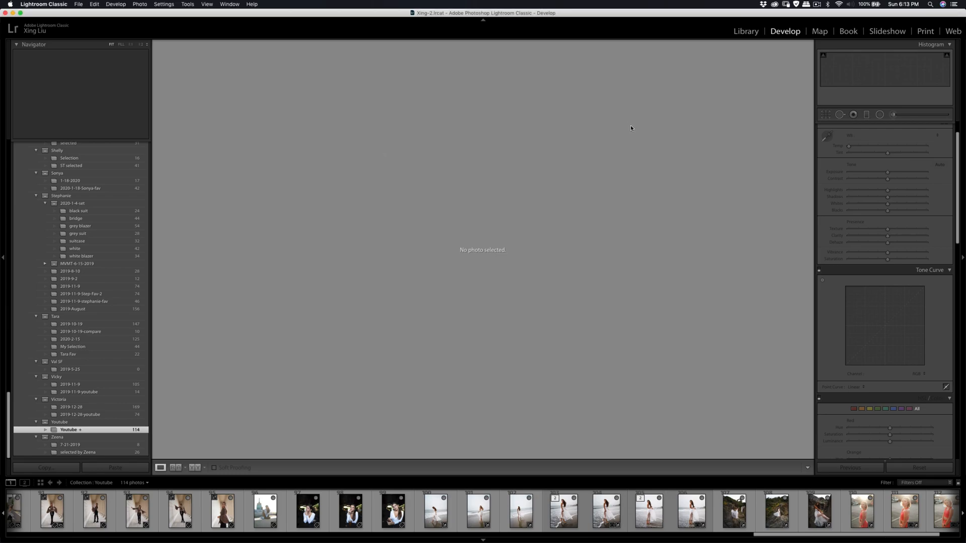
- Export DSC04599-Edit.tif to the preset folder on the hard drive
left_click(649, 510)
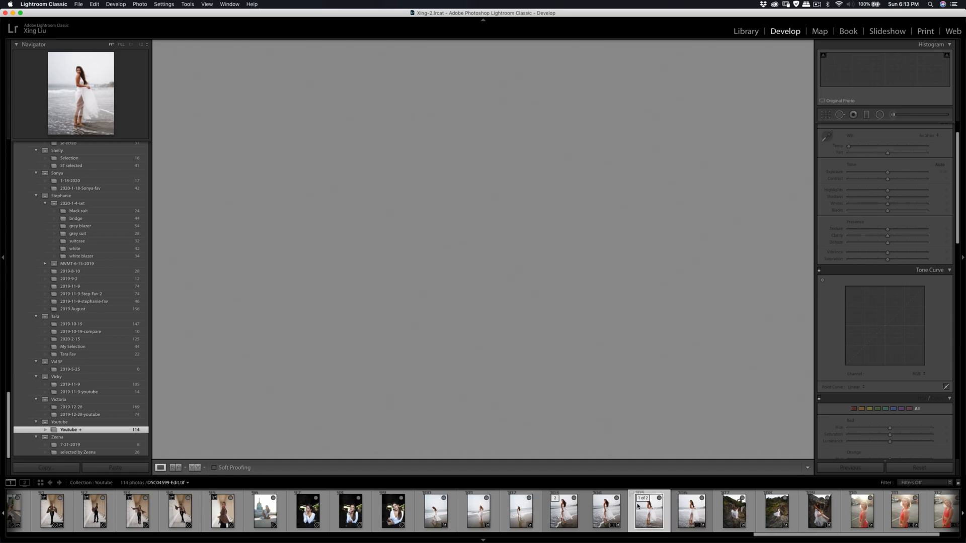
key("super+shift+e")
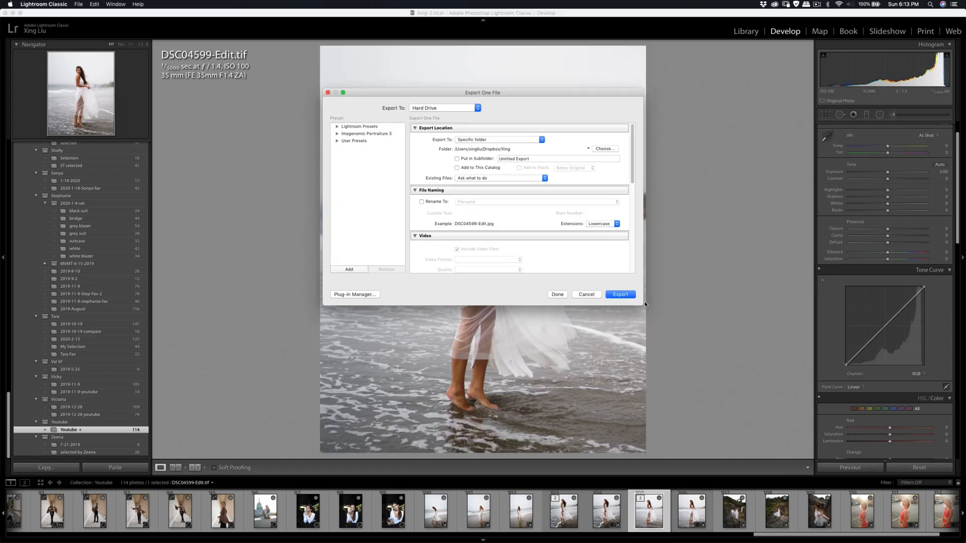
left_click(620, 294)
- Paste the copied develop settings onto DSC04462.ARW and set its exposure to -0.05
left_click(437, 510)
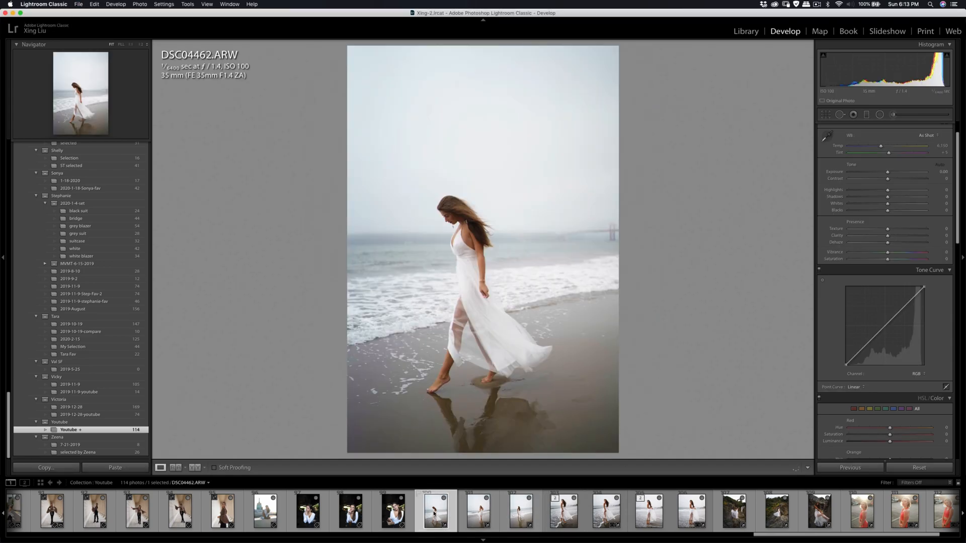
left_click(132, 471)
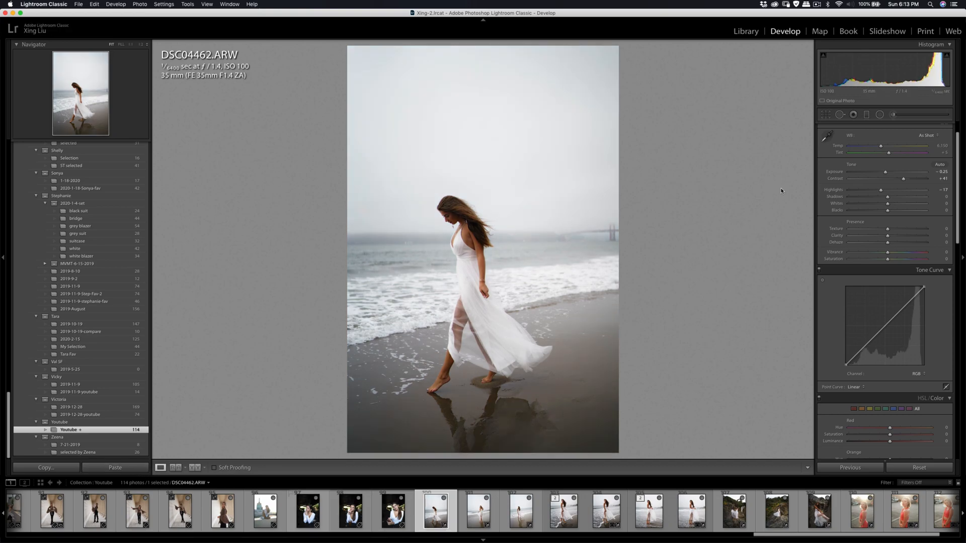
double_click(887, 173)
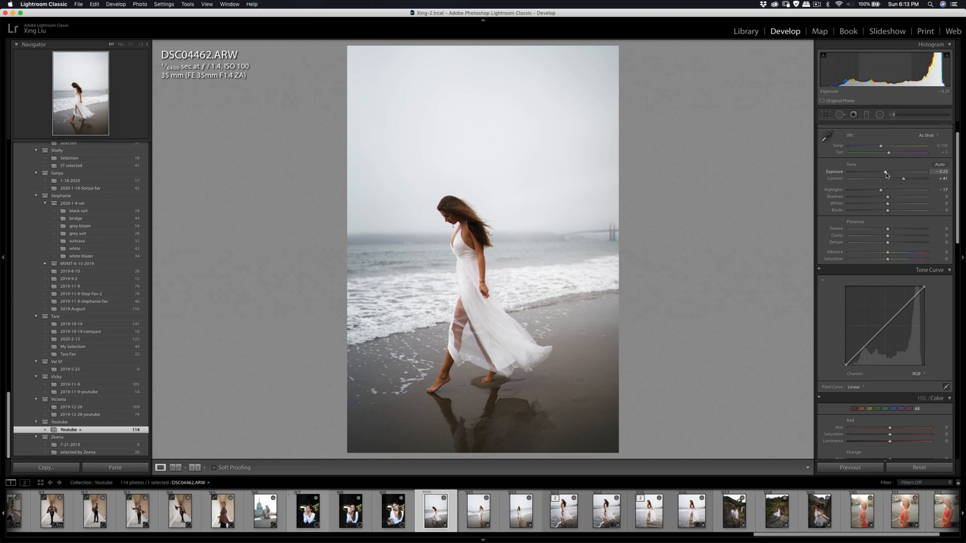
left_click_drag(888, 173, 887, 174)
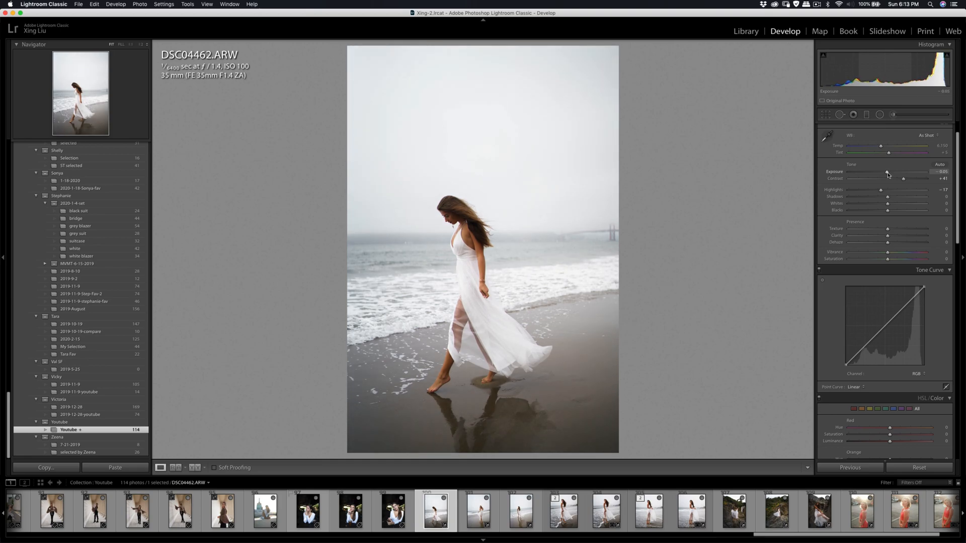
- Crop DSC04462.ARW to the 4 x 5 / 8 x 10 ratio, tightly framing the walking woman and her reflection
left_click(826, 115)
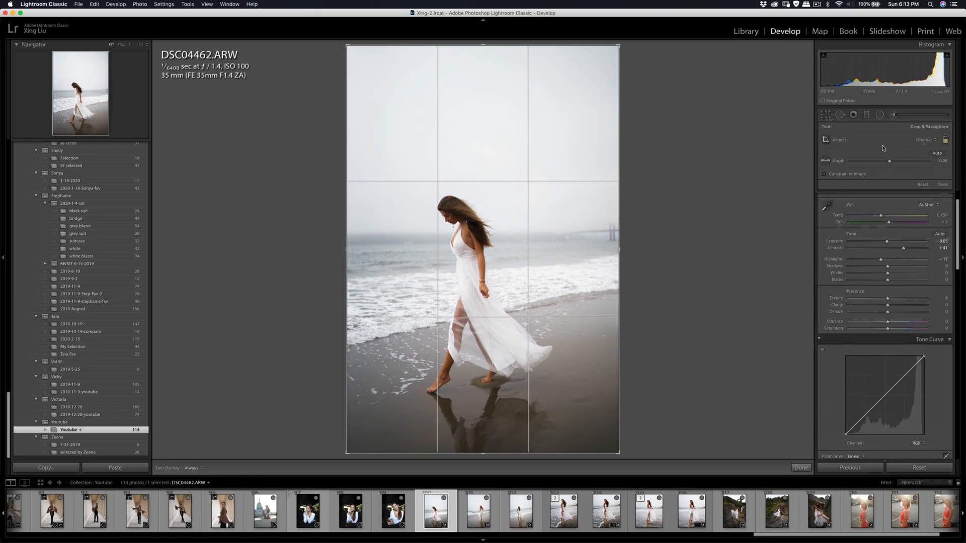
left_click(916, 140)
left_click(905, 156)
left_click_drag(572, 150, 572, 115)
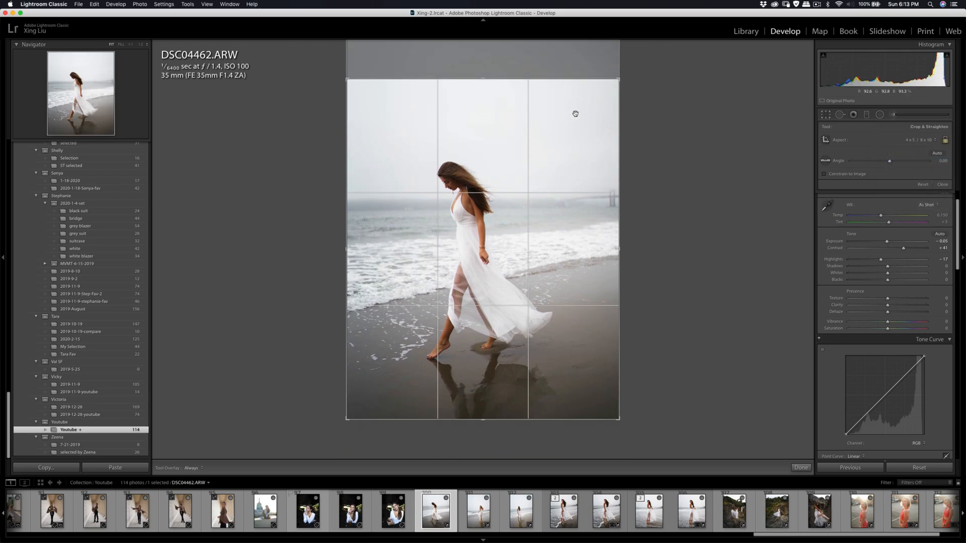
left_click_drag(619, 79, 596, 100)
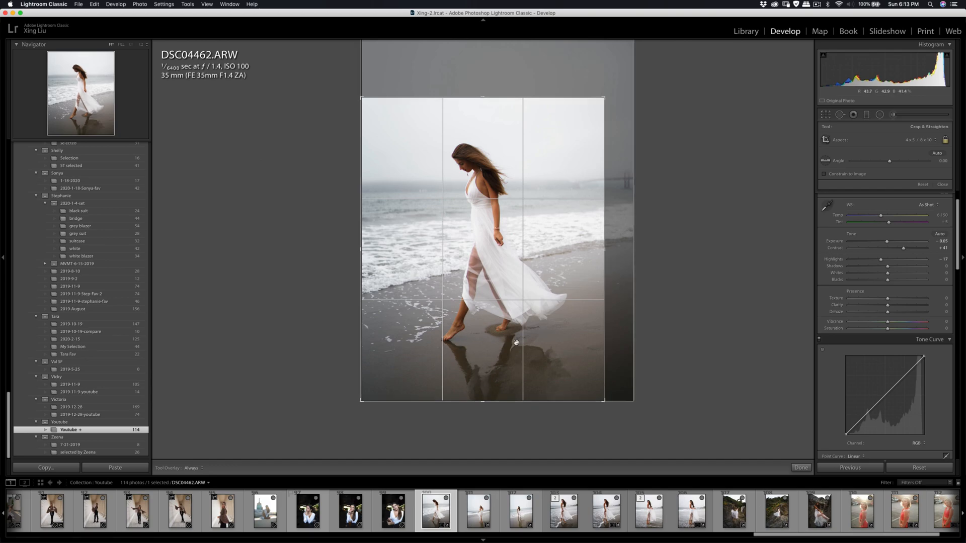
left_click_drag(493, 300, 494, 302)
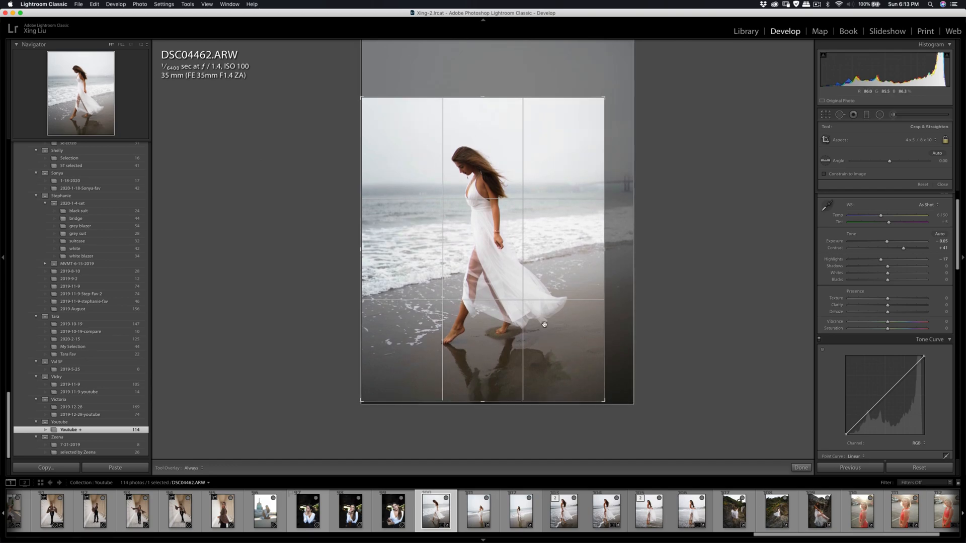
left_click_drag(605, 402, 602, 399)
left_click_drag(563, 362, 565, 351)
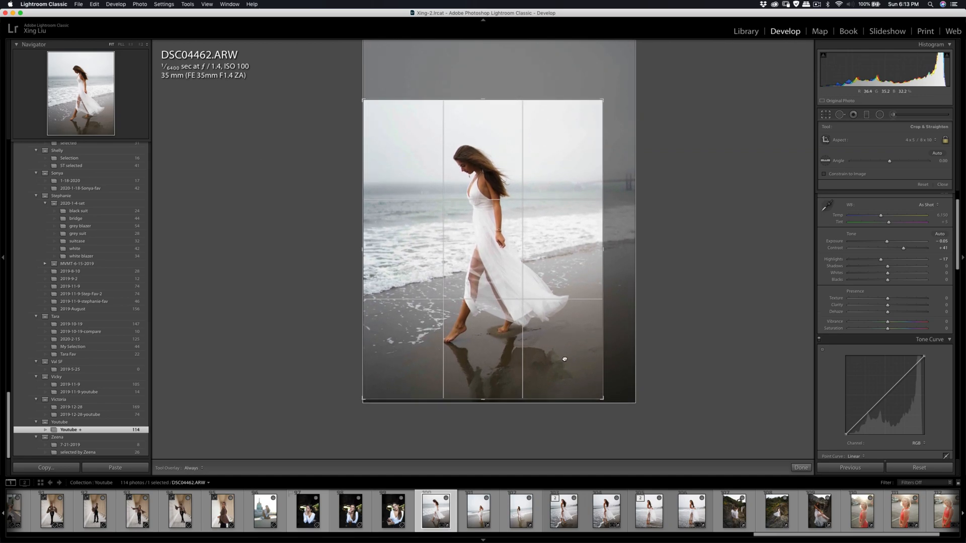
mouse_move(603, 99)
left_mouse_down()
mouse_move(622, 101)
mouse_move(600, 103)
left_mouse_up()
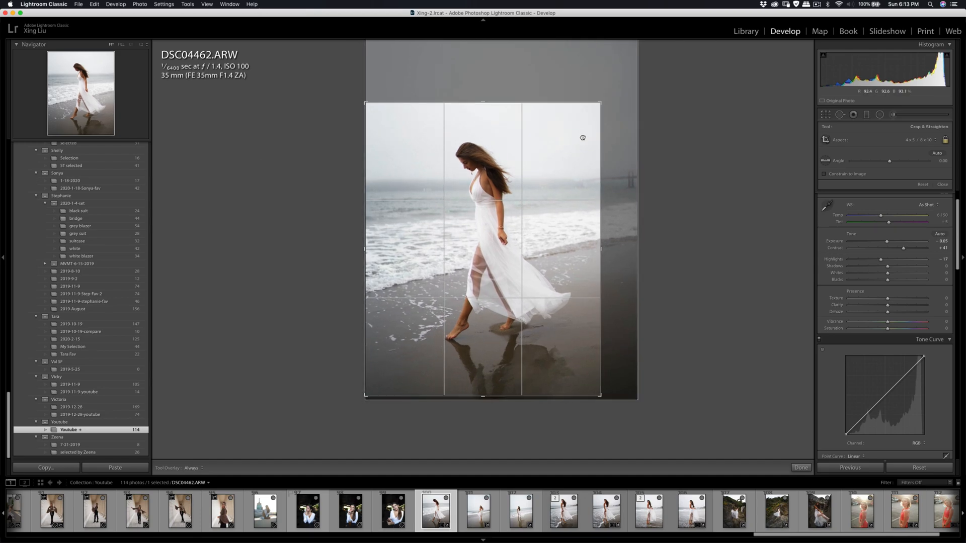
key("Return")
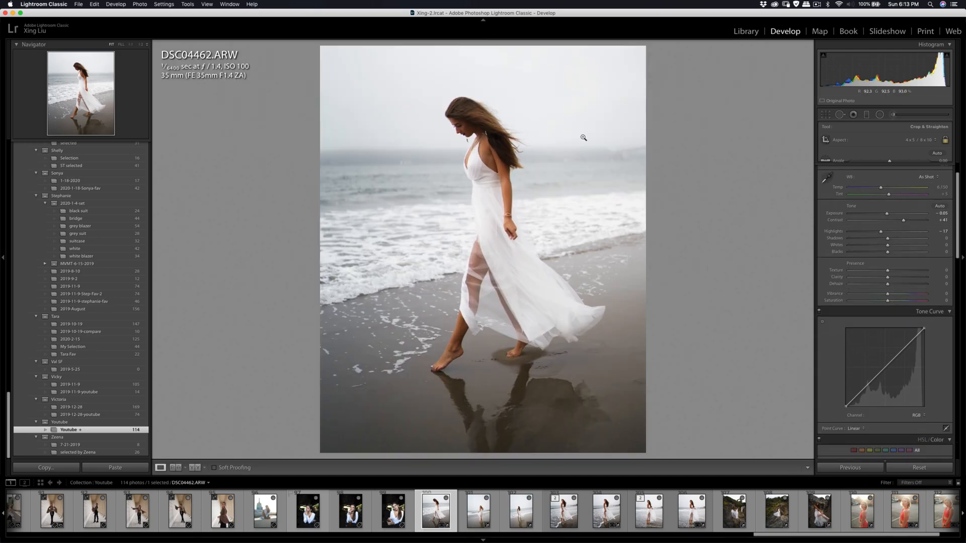
- Brush the Shadows effect over the woman's face and neck as separate masks with a smaller brush and lower the amount
left_click(892, 116)
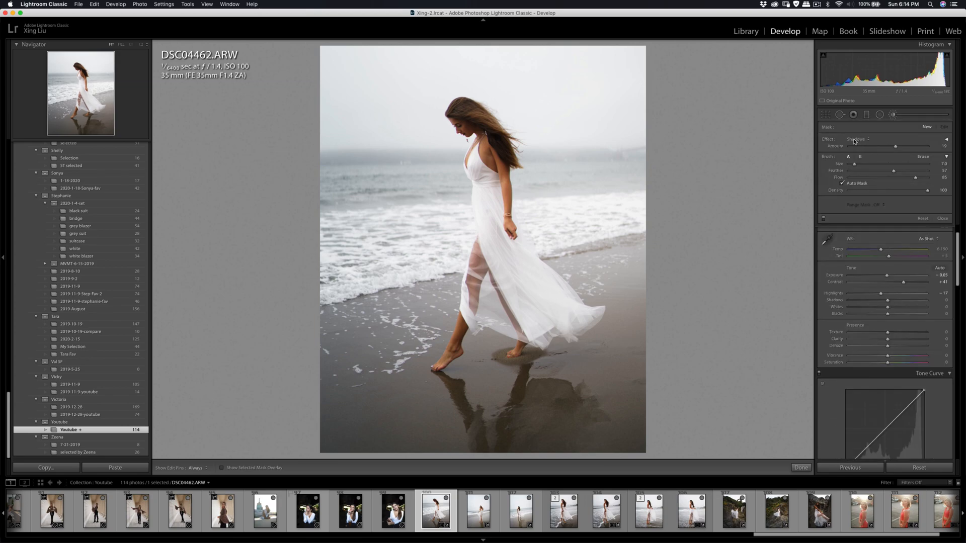
key("bracketleft")
key("bracketleft")
mouse_move(459, 115)
left_mouse_down()
mouse_move(478, 134)
mouse_move(457, 115)
mouse_move(470, 107)
mouse_move(463, 132)
mouse_move(455, 111)
mouse_move(462, 109)
mouse_move(471, 128)
left_mouse_up()
left_click(925, 128)
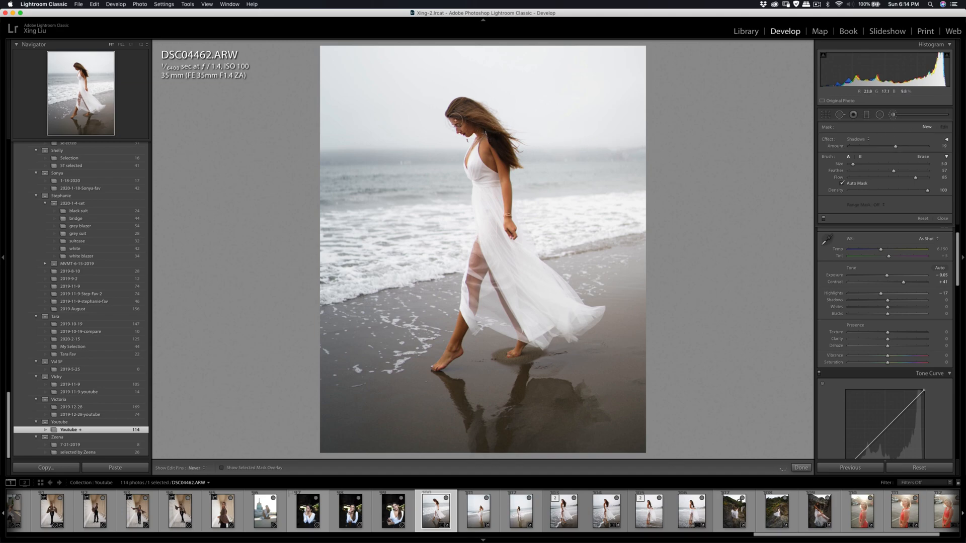
left_click_drag(454, 117, 477, 130)
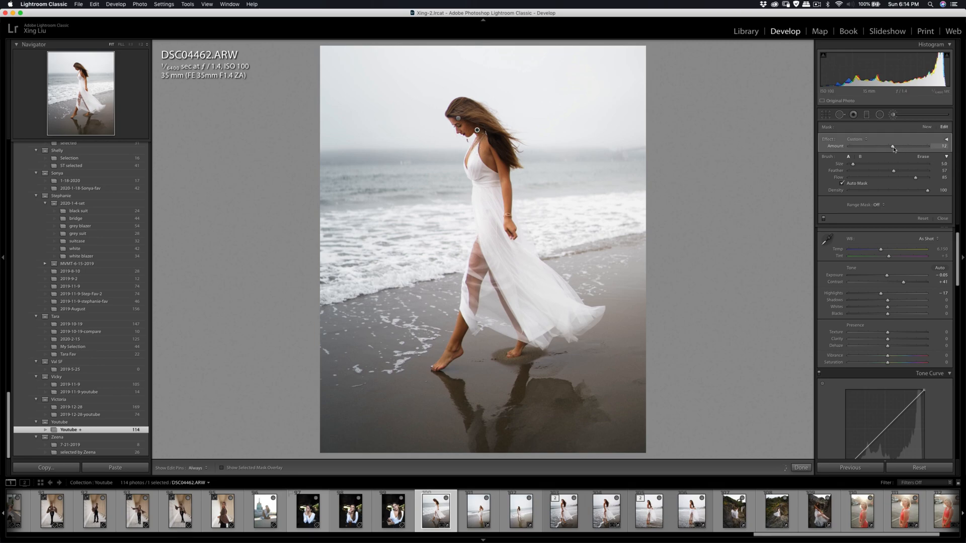
left_click_drag(893, 147, 894, 149)
left_click(893, 116)
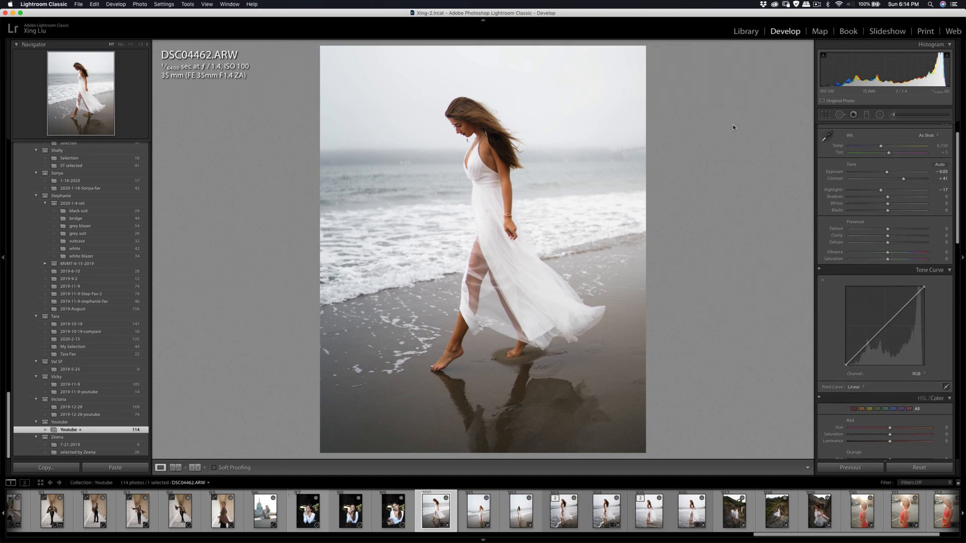
- Set the contrast of DSC04462.ARW to +47 and highlights to -19, and slightly refine its crop
left_click_drag(904, 179, 906, 179)
left_click(826, 114)
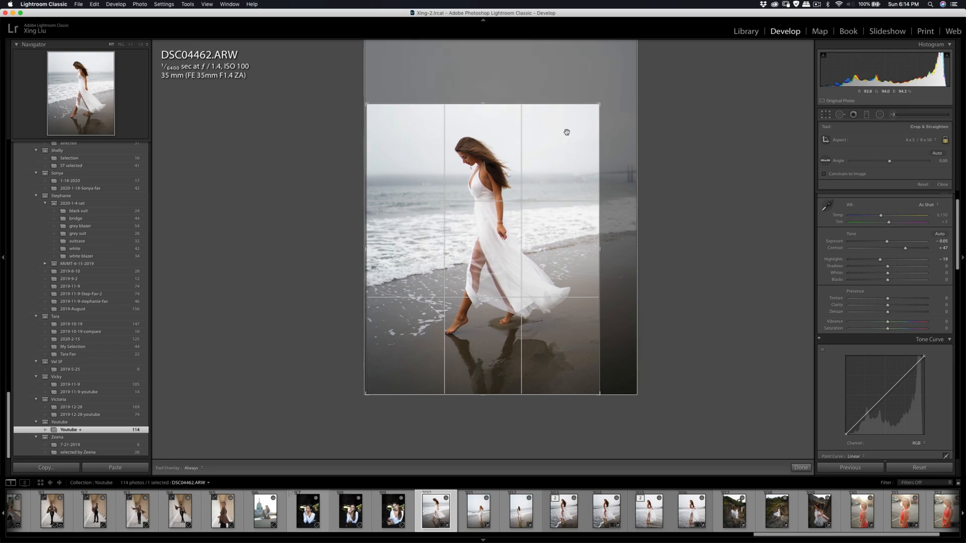
key("Return")
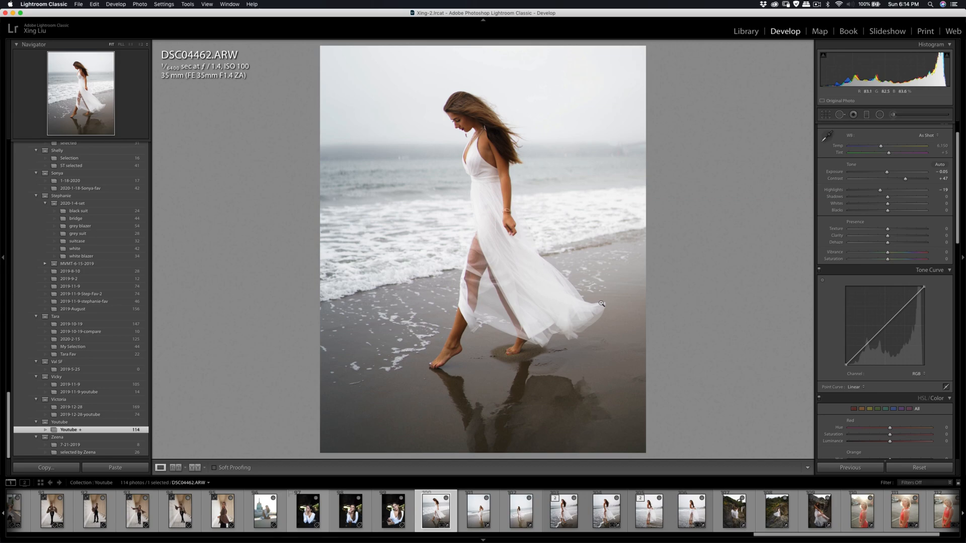
- Heal a small spot in the sea in front of the woman with Spot Removal
key("q")
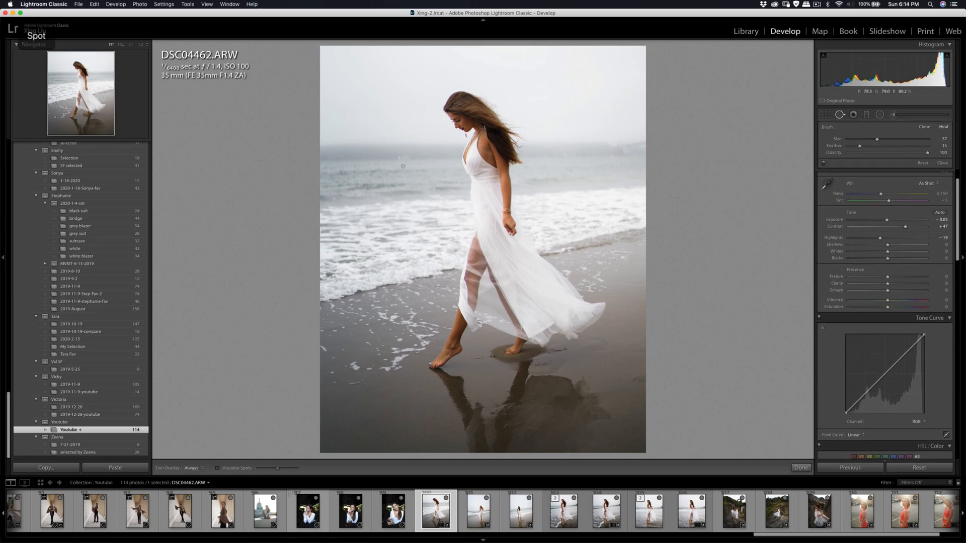
left_click_drag(400, 159, 405, 158)
key("q")
- Brush the Soften Skin (Lite) effect over the same patch of sea in front of the woman using a small brush
key("k")
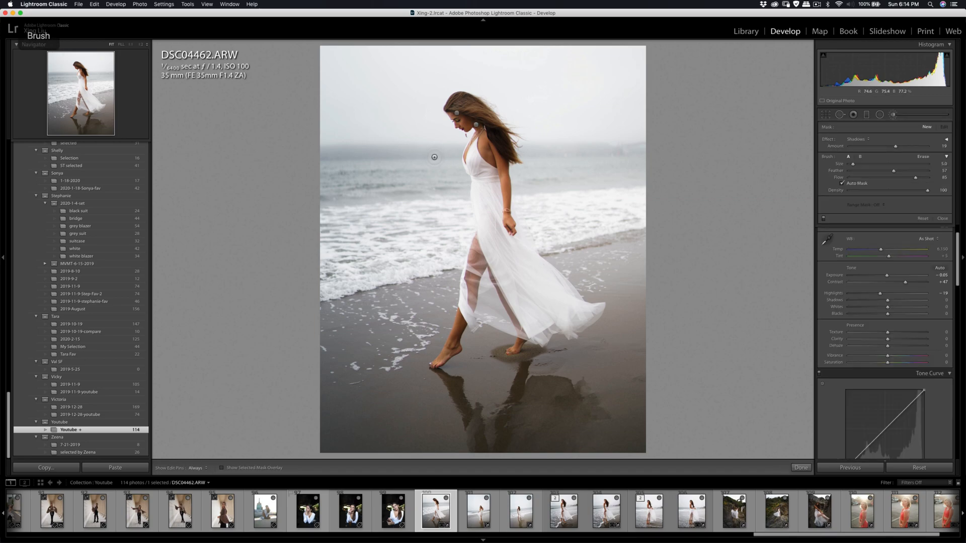
left_click(857, 138)
left_click(879, 227)
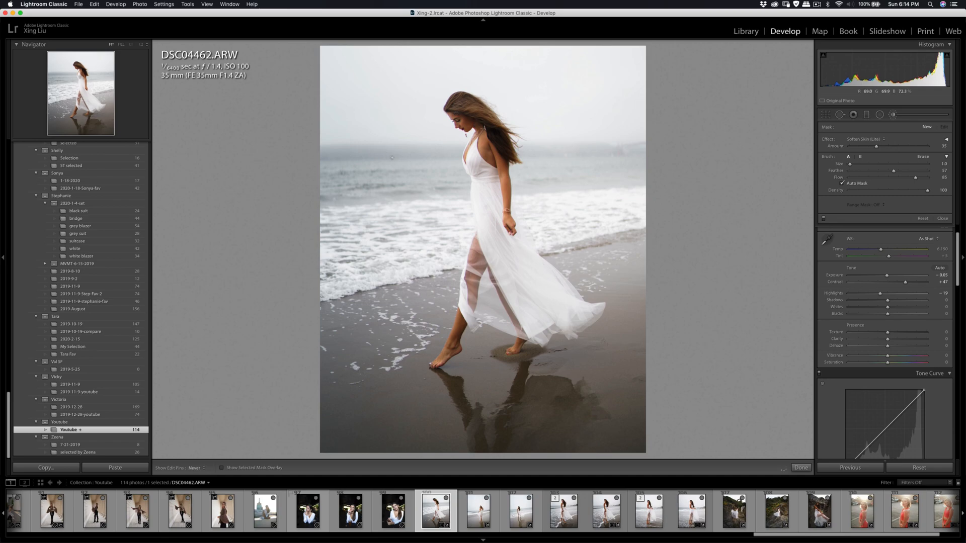
left_click_drag(383, 158, 413, 161)
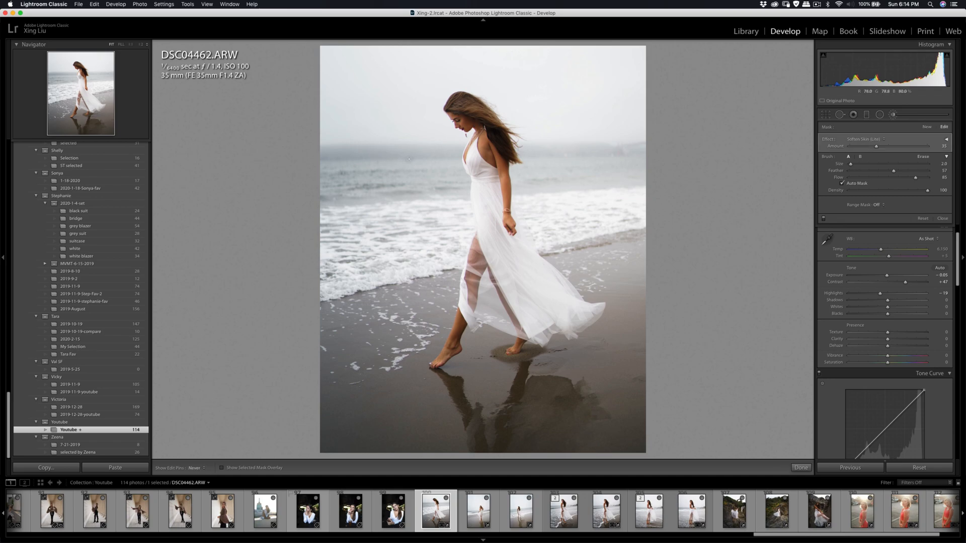
key("q")
key("q")
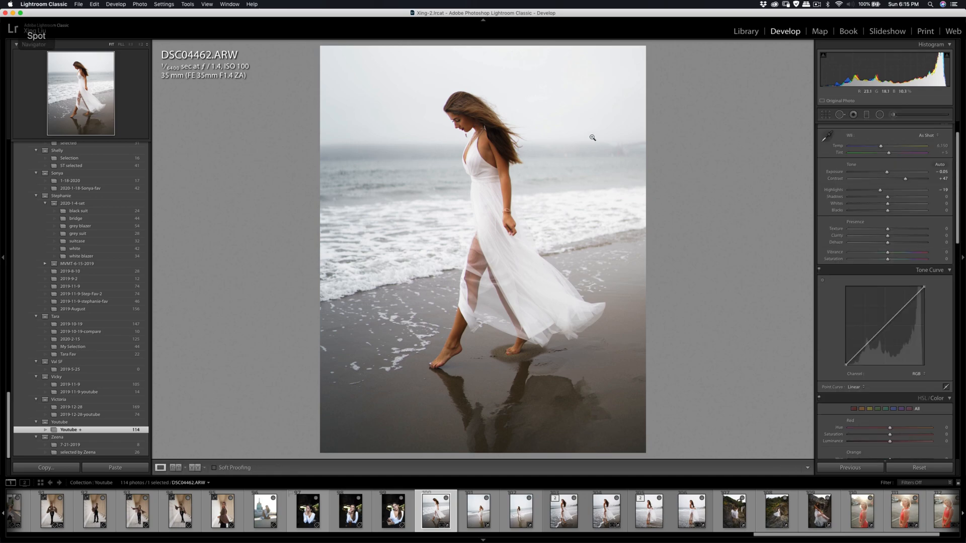
- Smooth the woman's skin on a copy of DSC04462.ARW with Lightroom adjustments in Portraiture 3, sampling her face for the skin mask
right_click(484, 190)
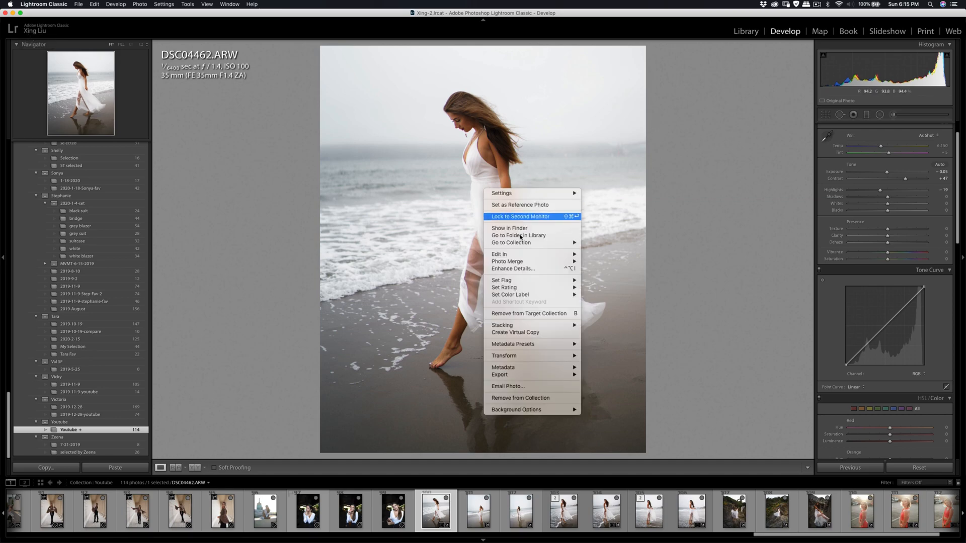
mouse_move(539, 255)
left_click(624, 272)
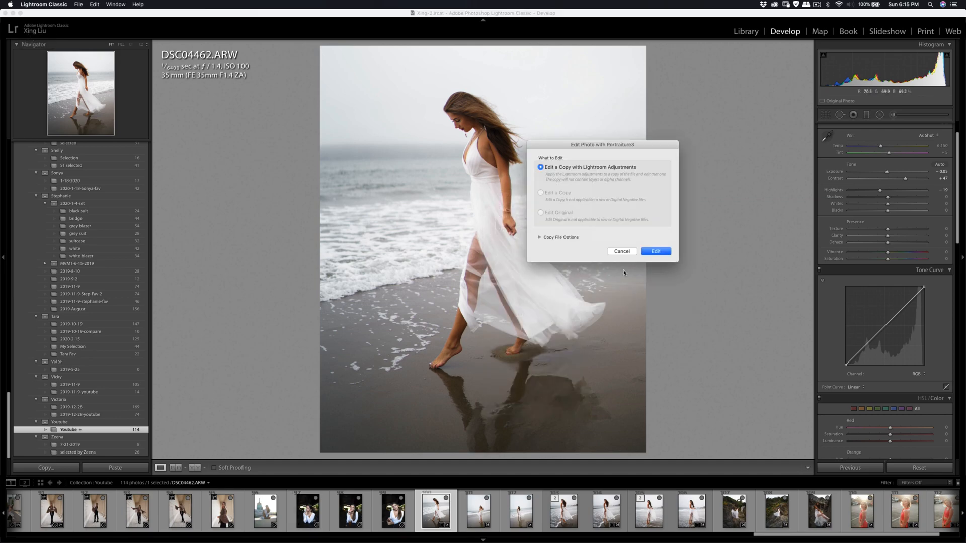
left_click(648, 254)
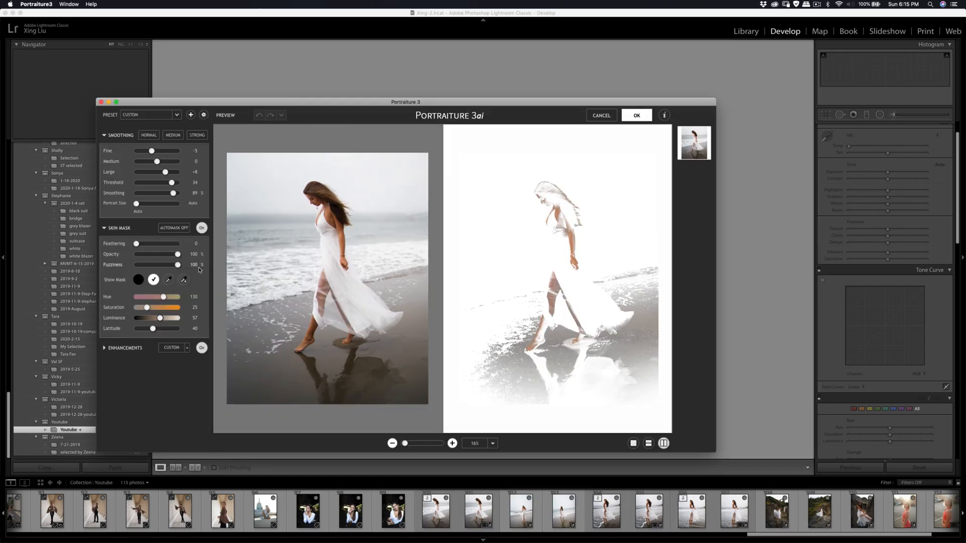
left_click(169, 279)
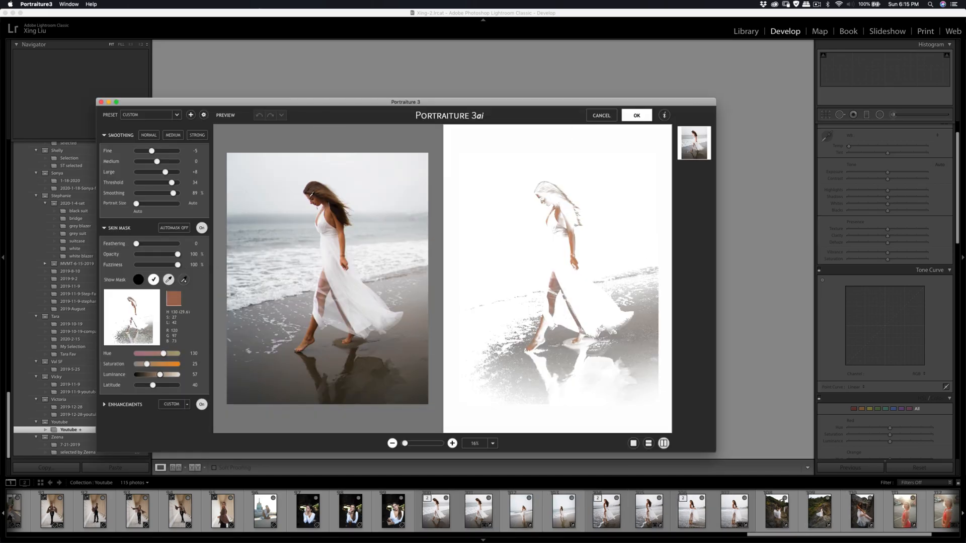
left_click(322, 193)
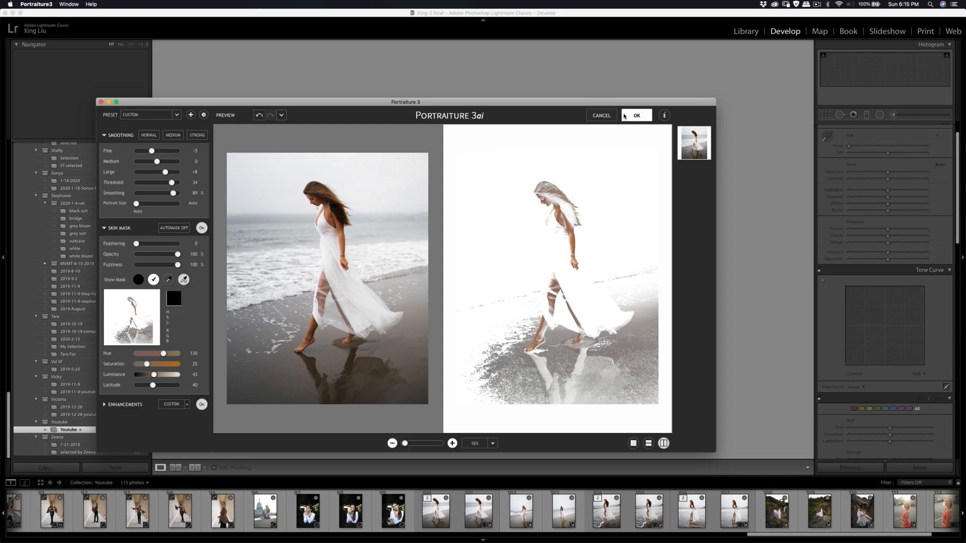
left_click(624, 116)
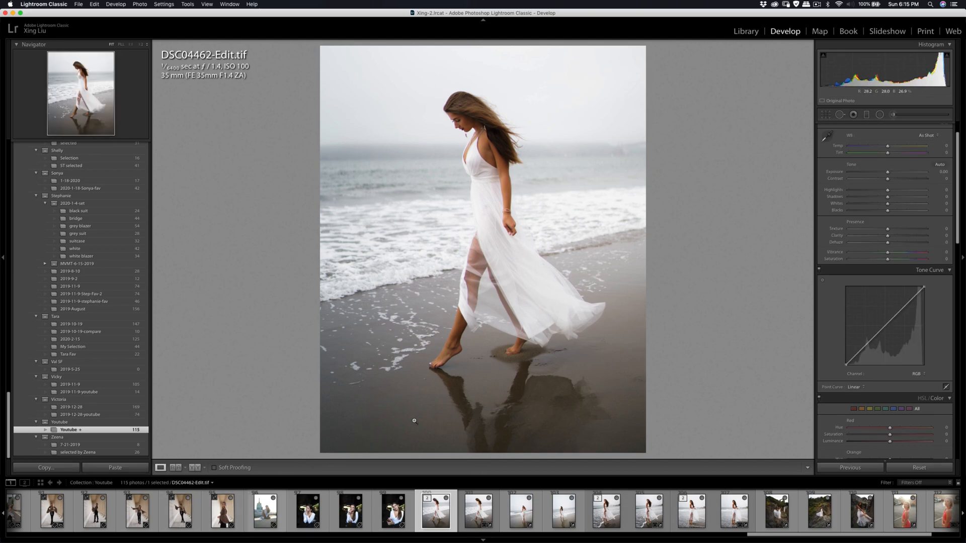
- Export DSC04462-Edit.tif to the hard drive with the existing export settings
key("super+shift+e")
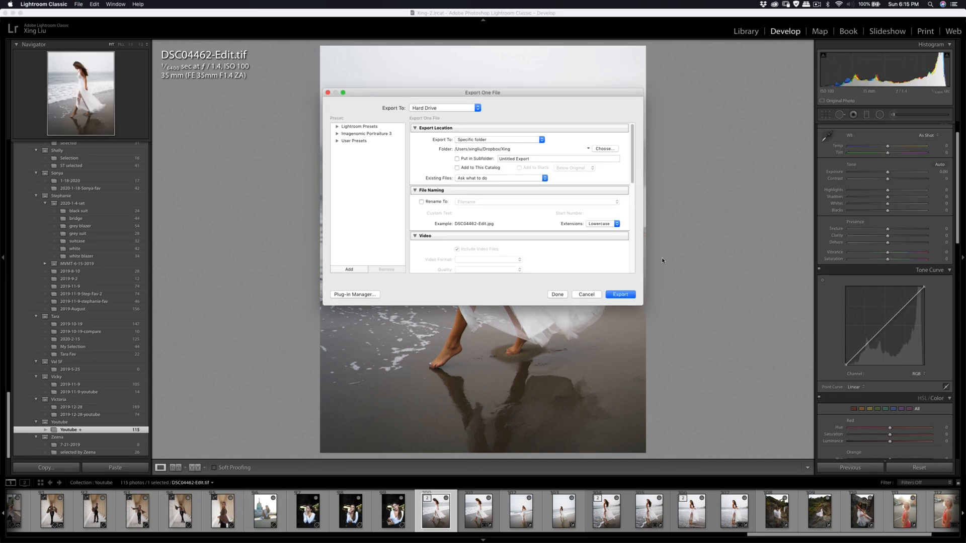
left_click(620, 296)
- Paste the copied develop settings onto DSC04526.ARW
left_click(564, 520)
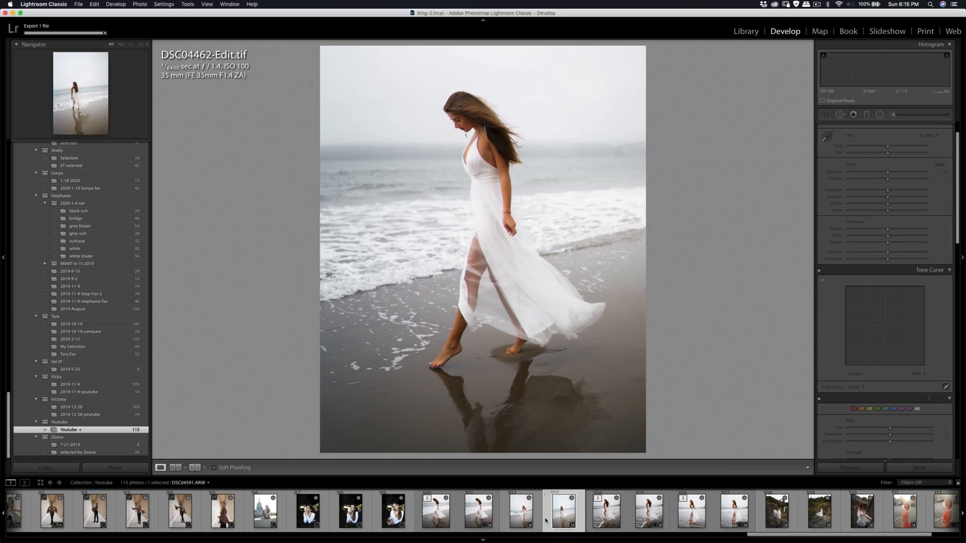
left_click(517, 519)
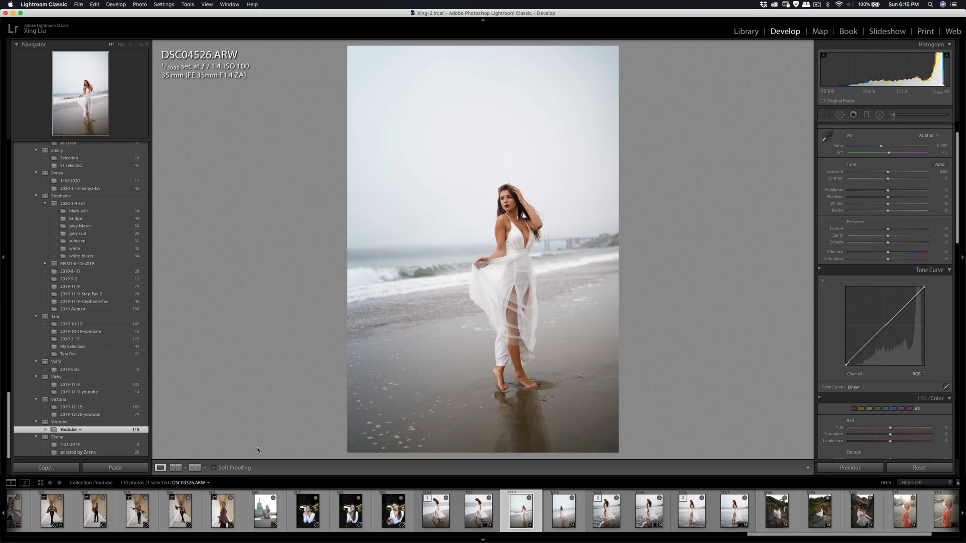
left_click(116, 468)
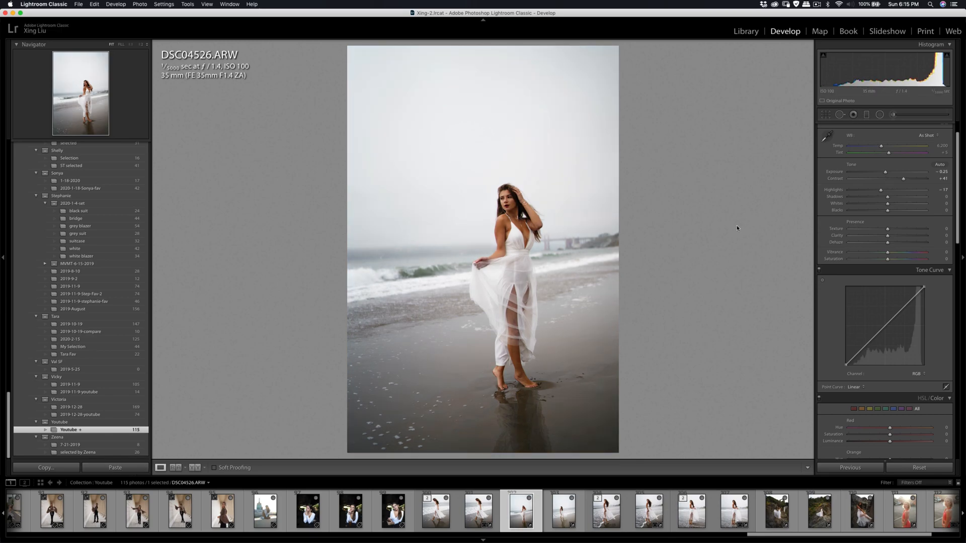
- Brush the Shadows effect over the woman's face in DSC04526.ARW with Auto Mask and a size 3.0 brush
left_click(893, 115)
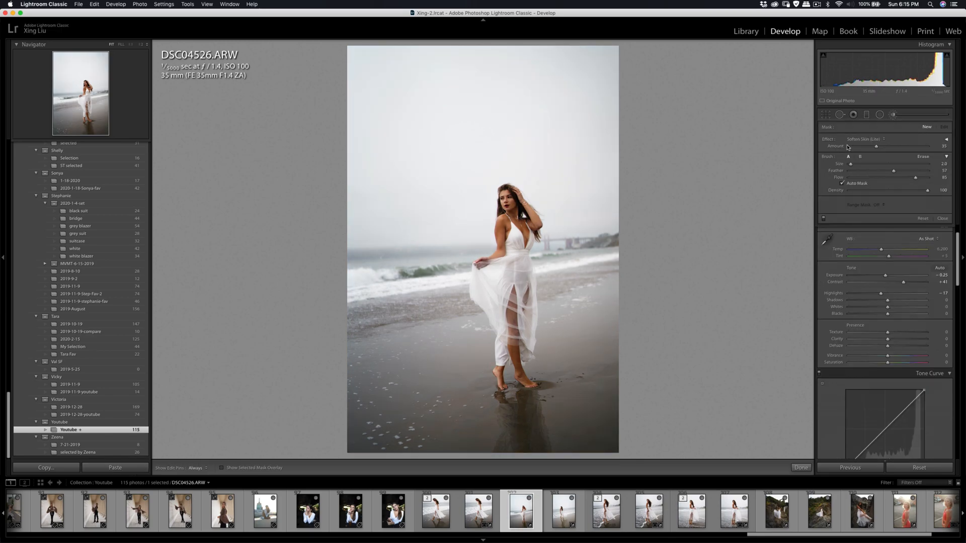
left_click(868, 140)
left_click(860, 49)
key("h")
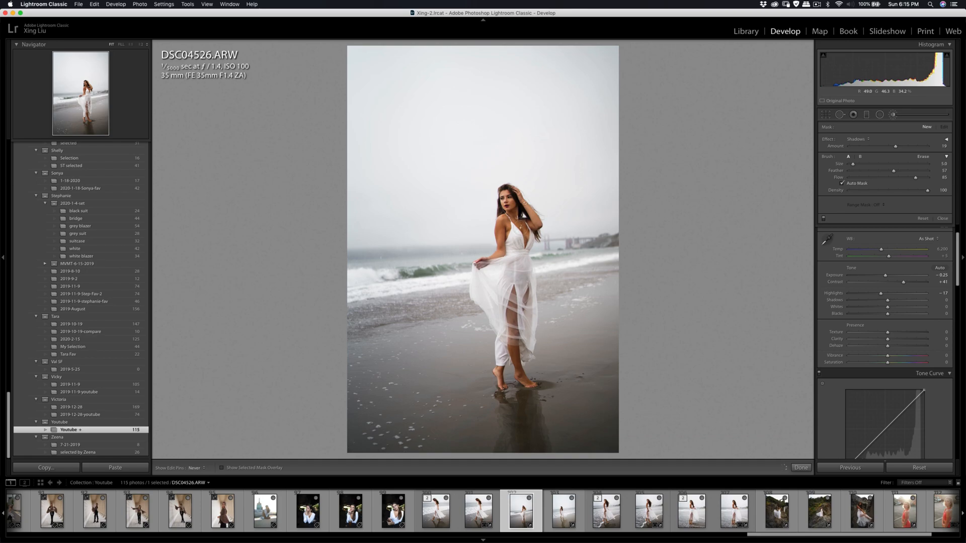
key("h")
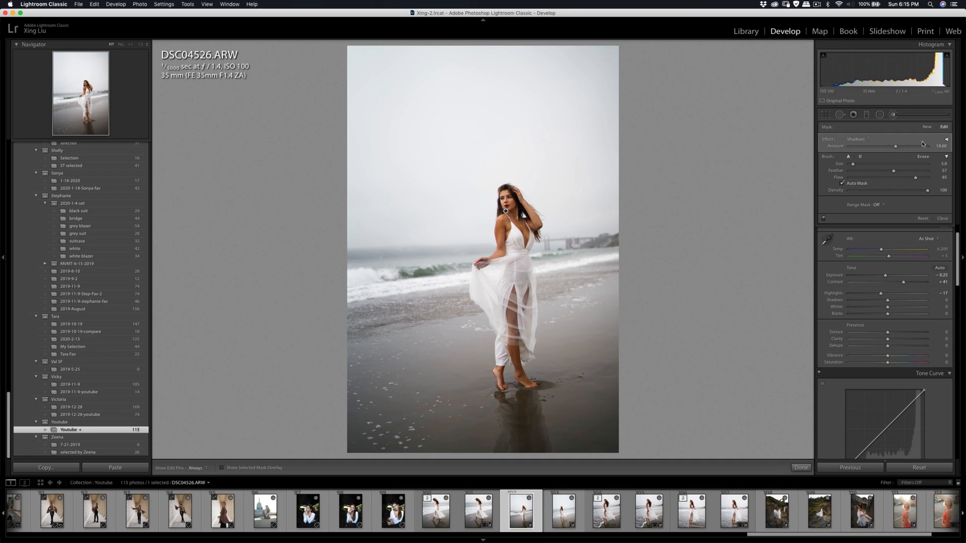
left_click(893, 114)
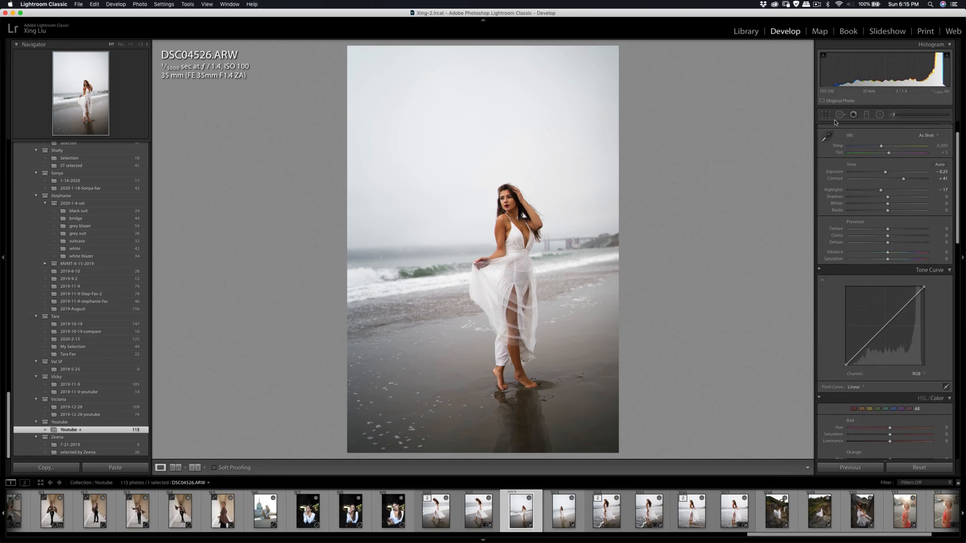
- Crop DSC04526.ARW to 4 x 5 tighter around the woman, straighten it by about 1.01 degrees and reposition the frame
key("r")
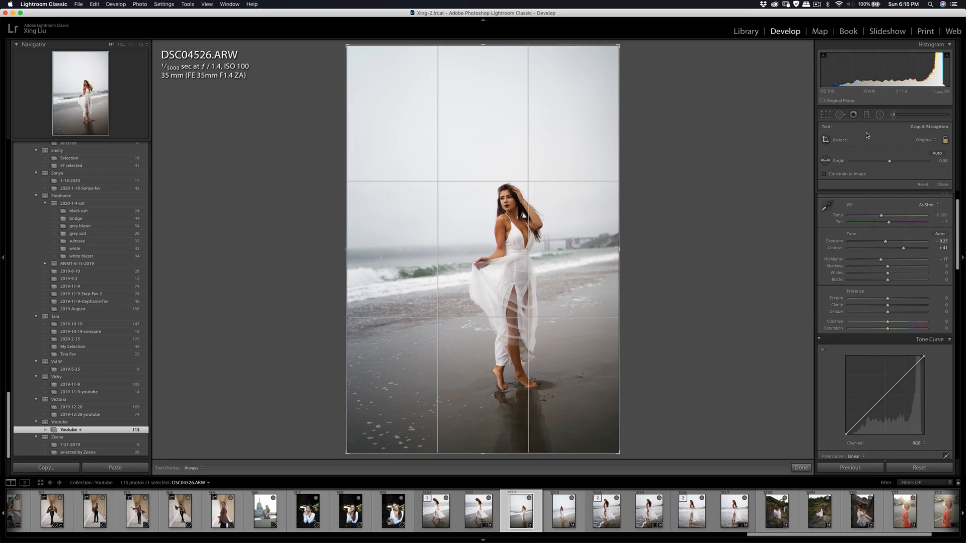
left_click(918, 141)
left_click(920, 160)
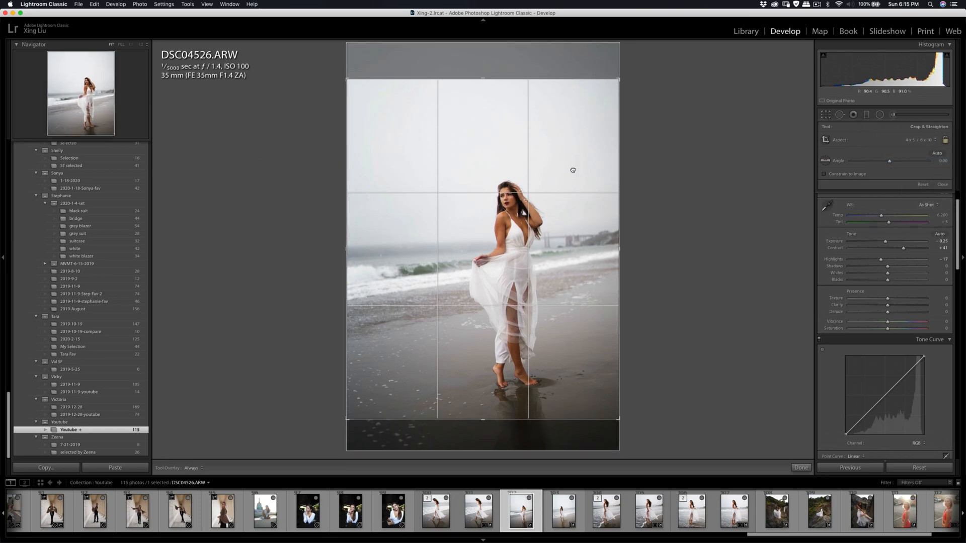
left_click_drag(620, 80, 610, 92)
left_click_drag(577, 136, 560, 134)
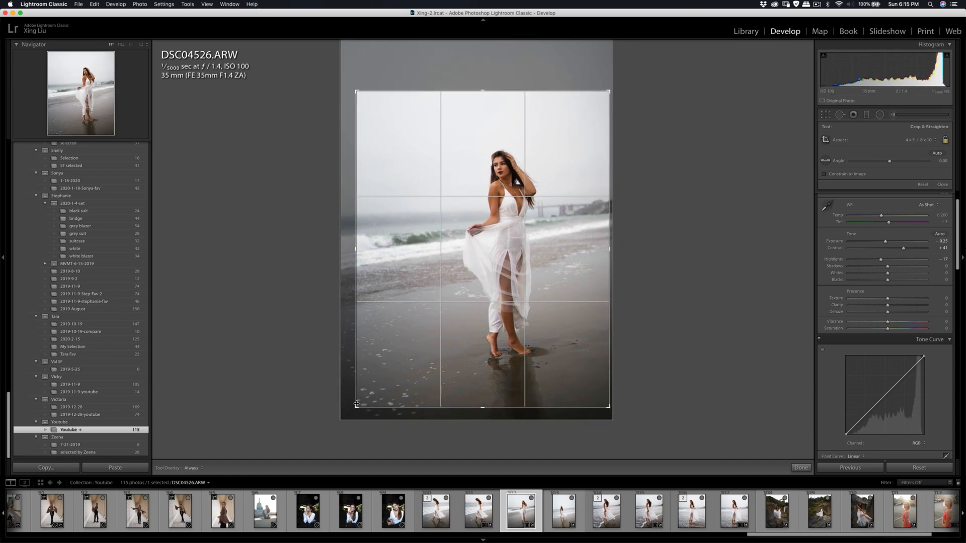
left_click_drag(360, 405, 362, 401)
left_click_drag(417, 333, 423, 324)
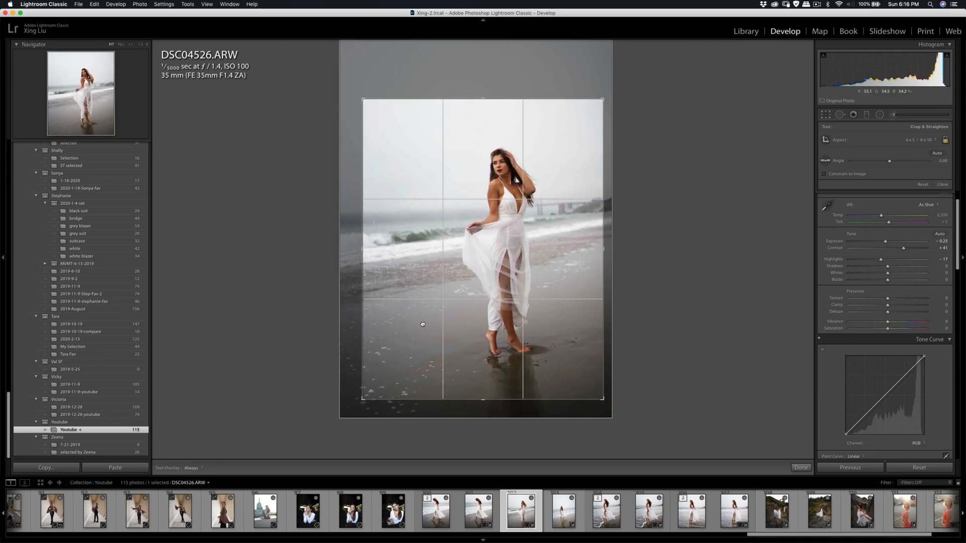
left_click_drag(605, 264, 657, 209)
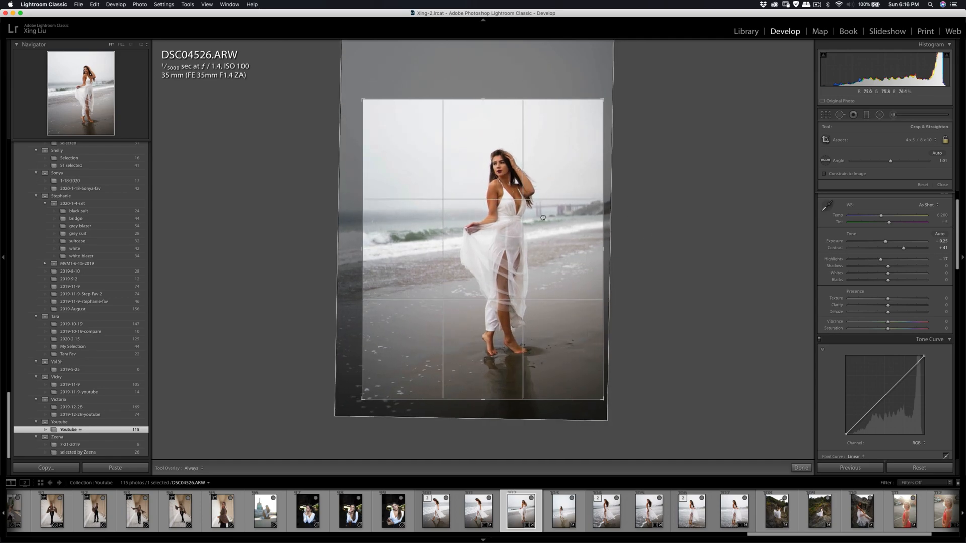
left_click_drag(522, 201, 512, 204)
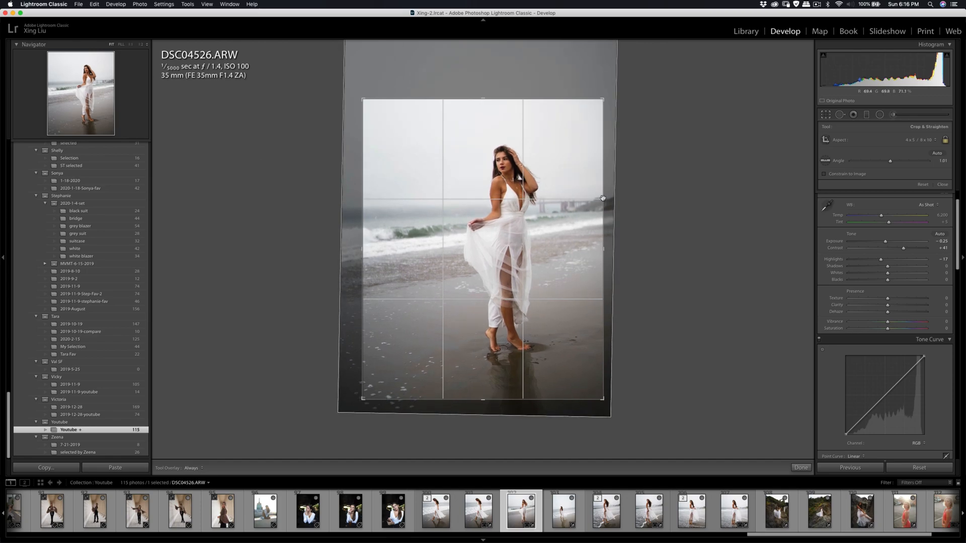
key("Return")
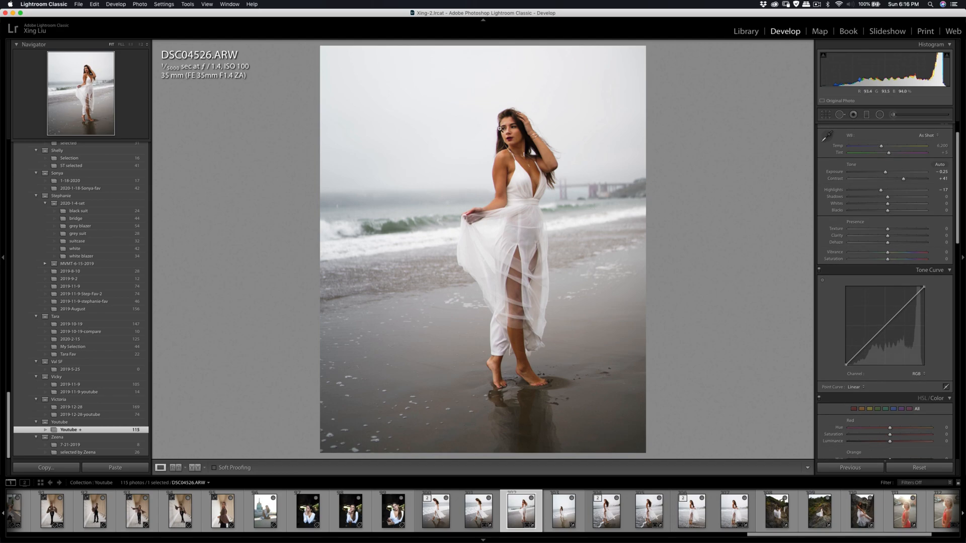
- Lower the highlights of DSC04526.ARW to -24 and nudge the photo slightly within its crop
left_click(496, 129)
left_click(525, 137)
left_click_drag(881, 191, 882, 193)
left_click(825, 115)
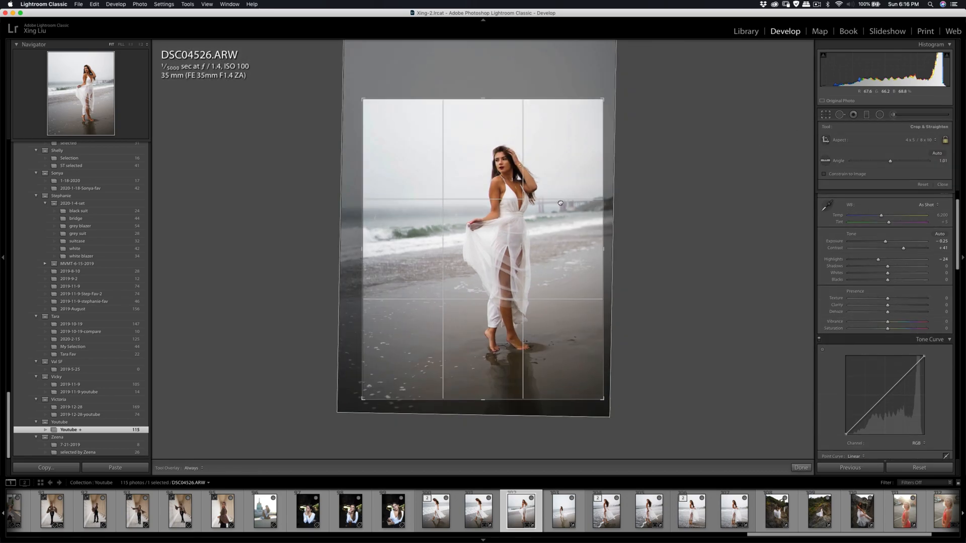
key("Return")
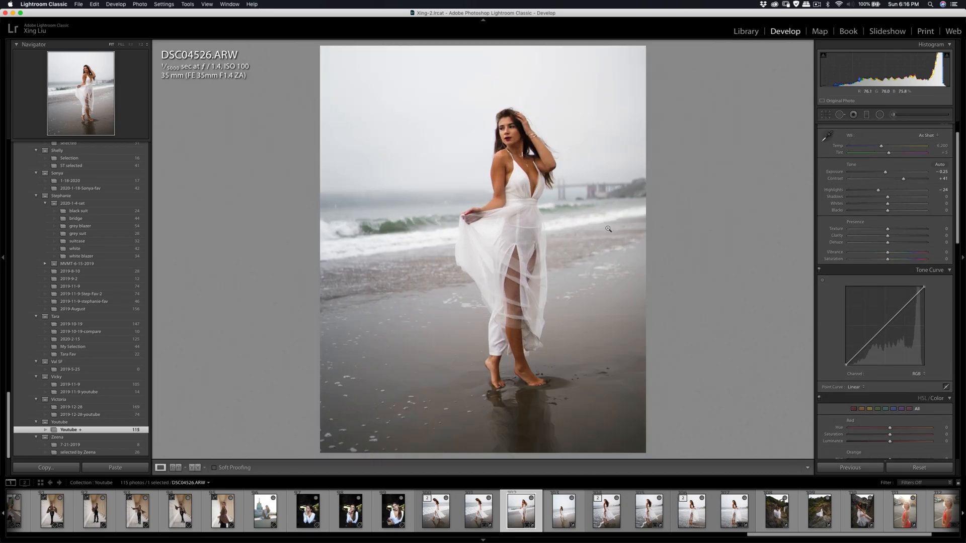
- Smooth the woman's skin on a copy of DSC04526.ARW in Portraiture 3, adding sampled skin tones to the mask
right_click(606, 227)
mouse_move(674, 277)
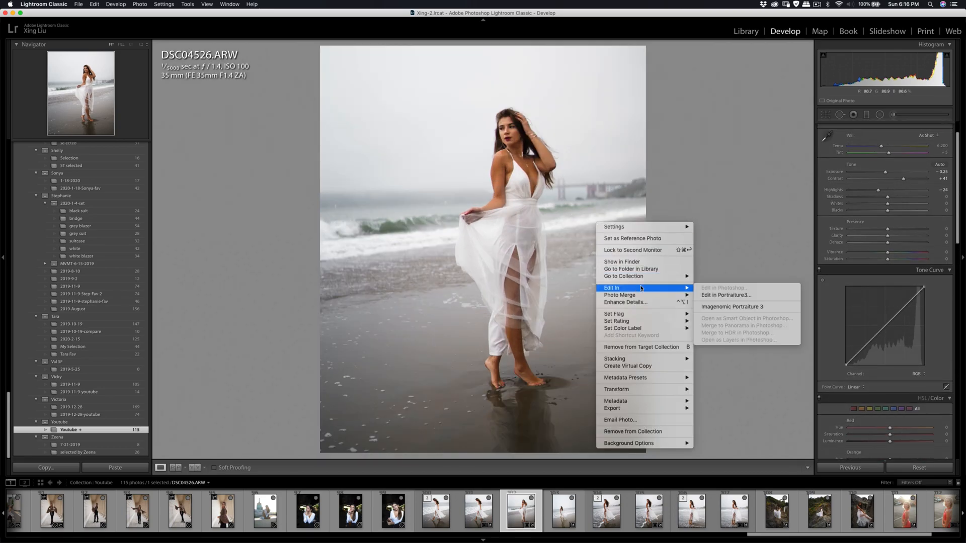
left_click(717, 310)
left_click(661, 255)
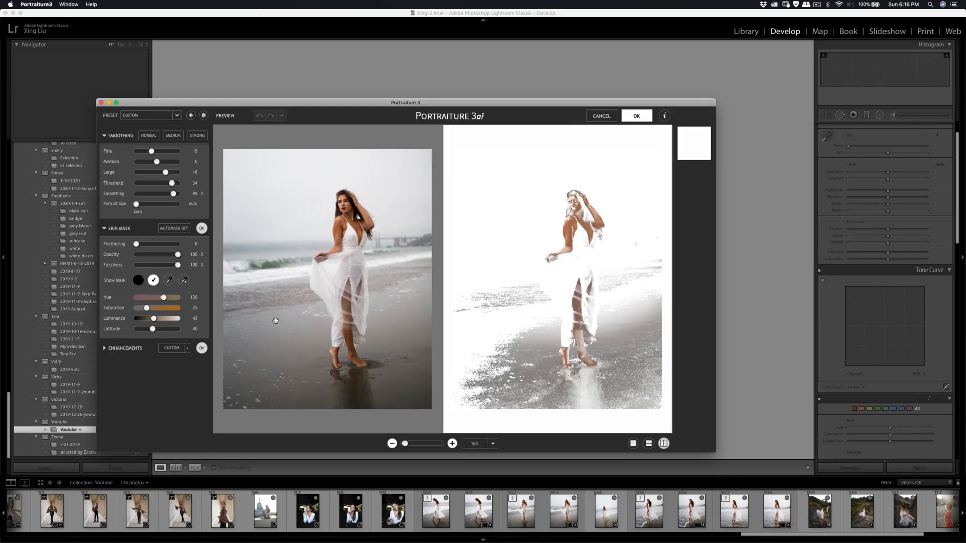
left_click(168, 281)
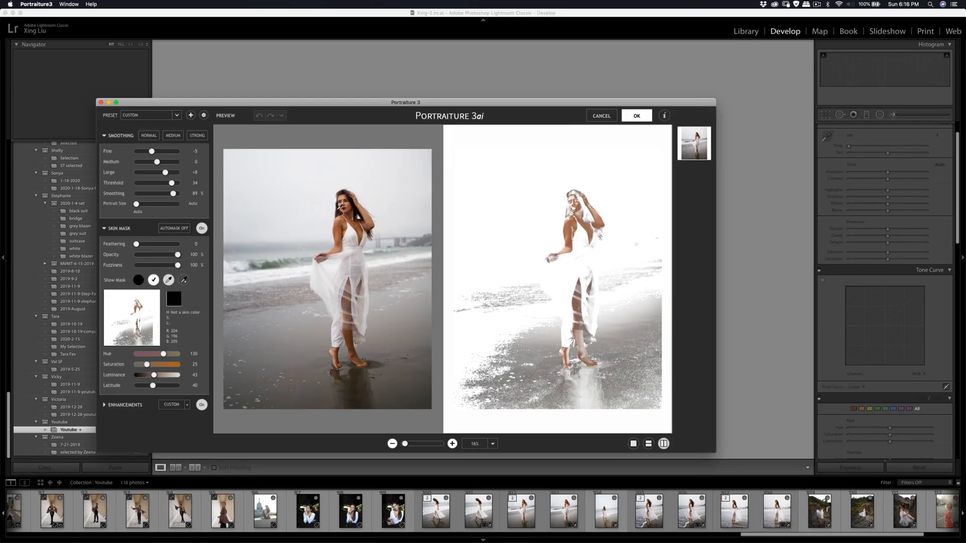
left_click(344, 206)
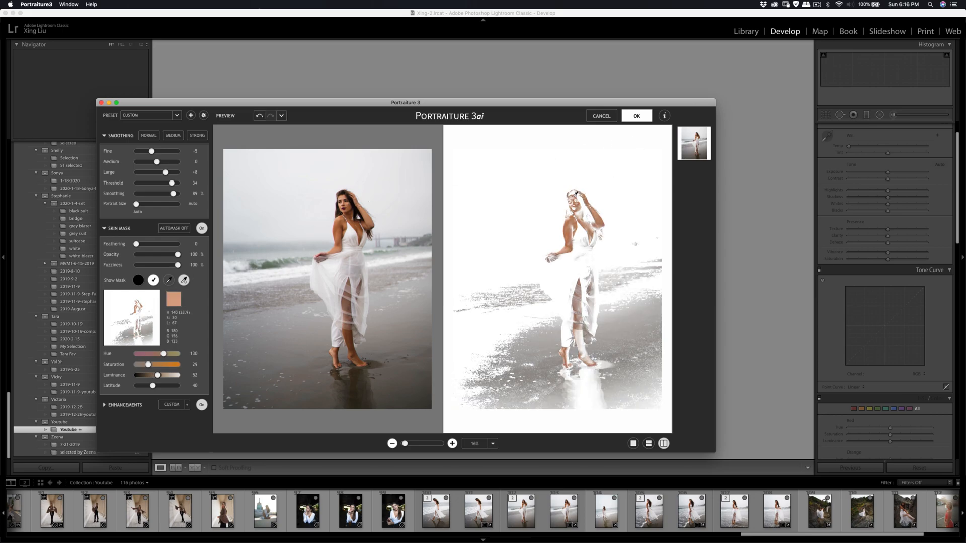
left_click(592, 190)
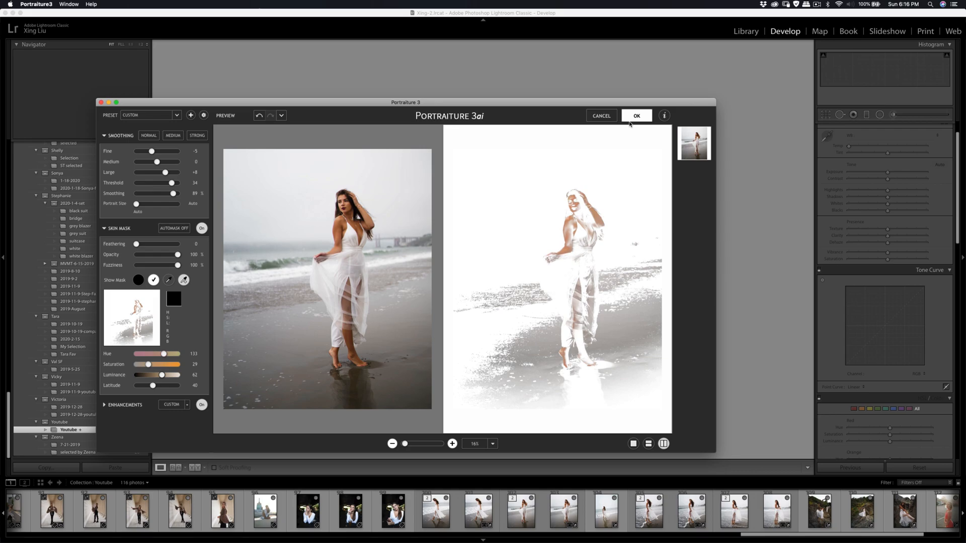
left_click(629, 119)
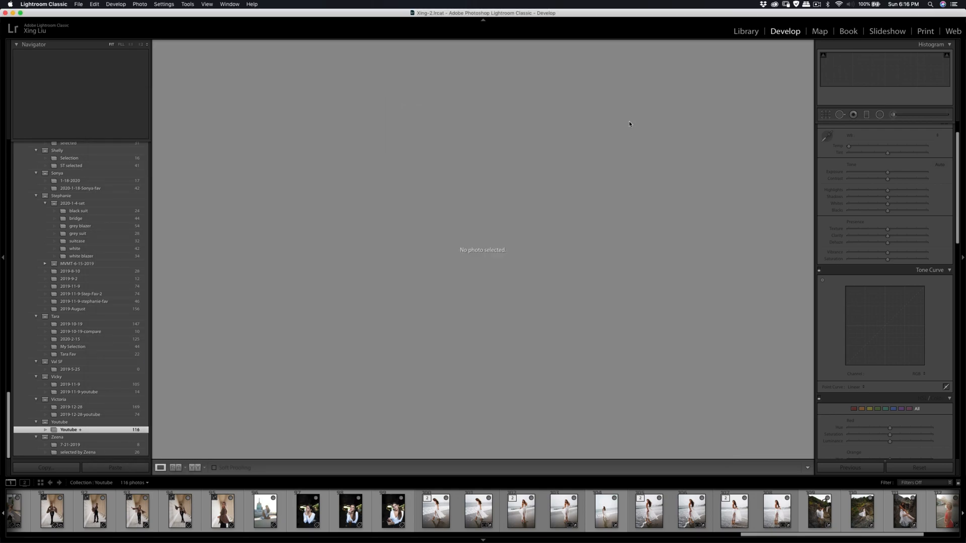
- Export DSC04526-Edit.tif to the hard drive with the existing export settings
left_click(530, 517)
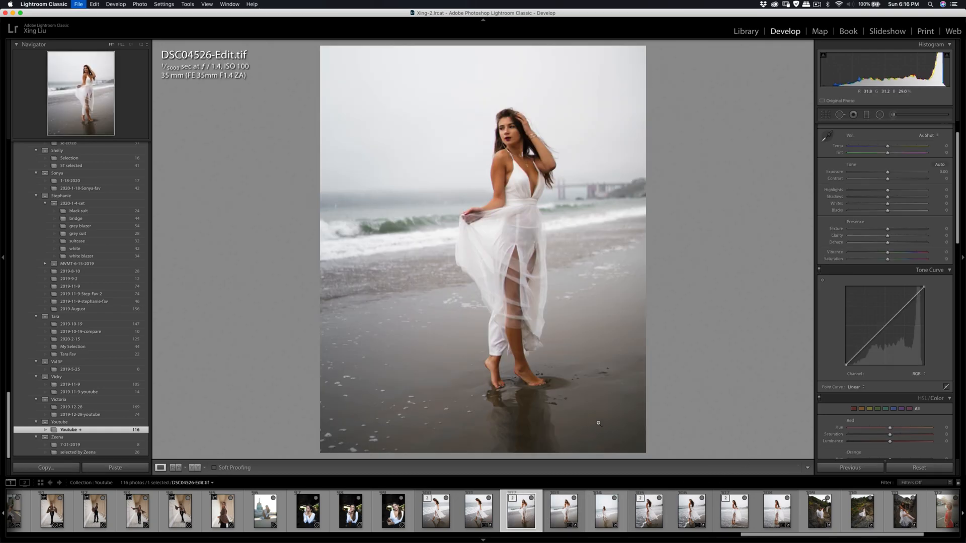
key("super+shift+e")
left_click(620, 294)
- Open DSC04739.ARW and set its crop aspect ratio to 4 x 5 / 8 x 10
left_click(823, 512)
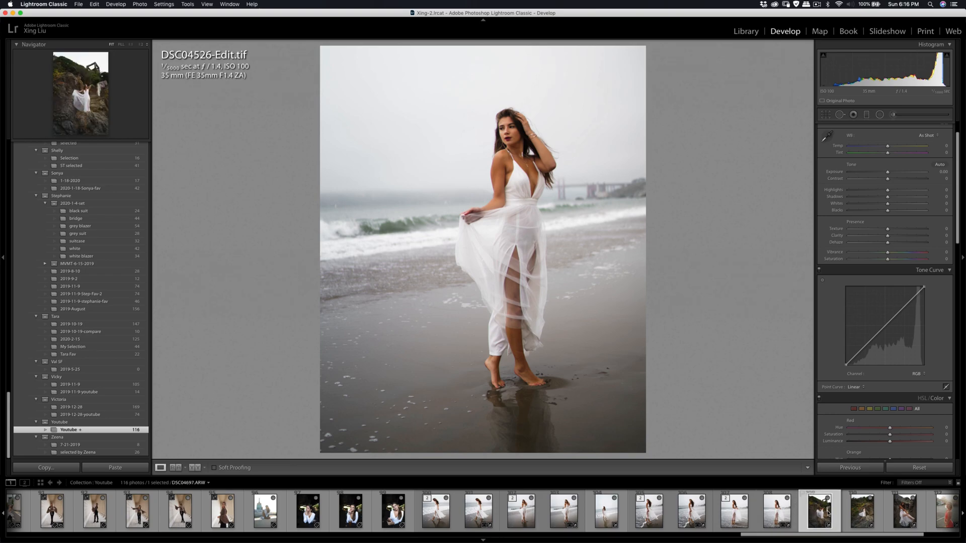
left_click(862, 512)
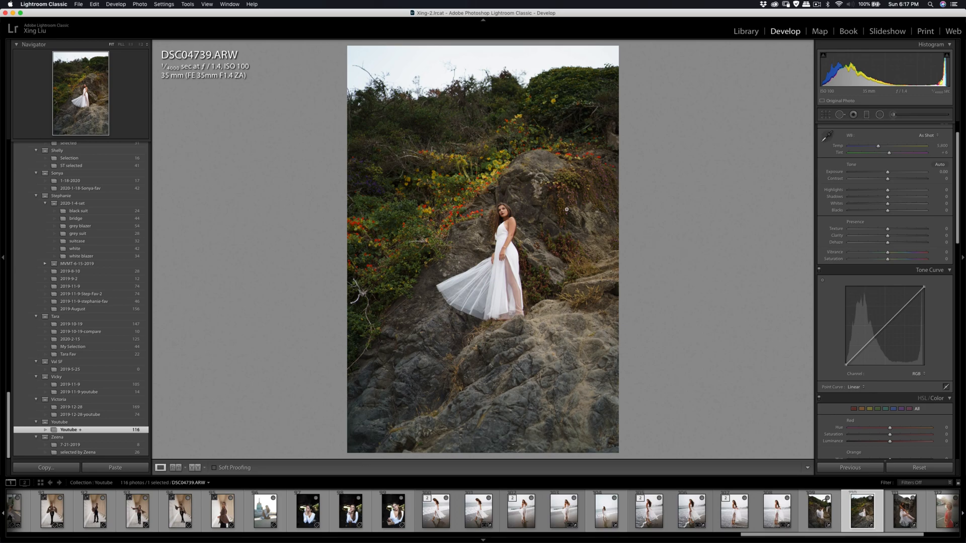
left_click(504, 213)
left_click(509, 218)
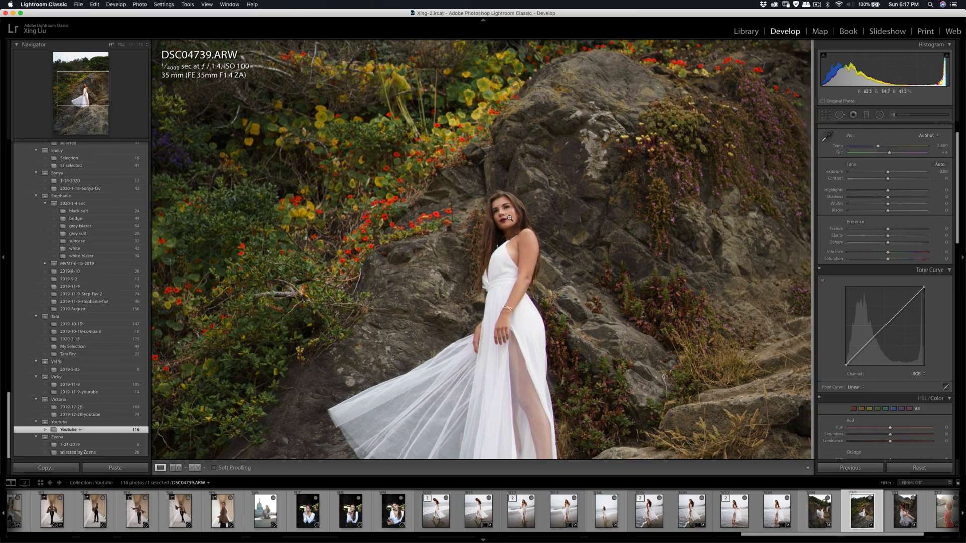
left_click(826, 115)
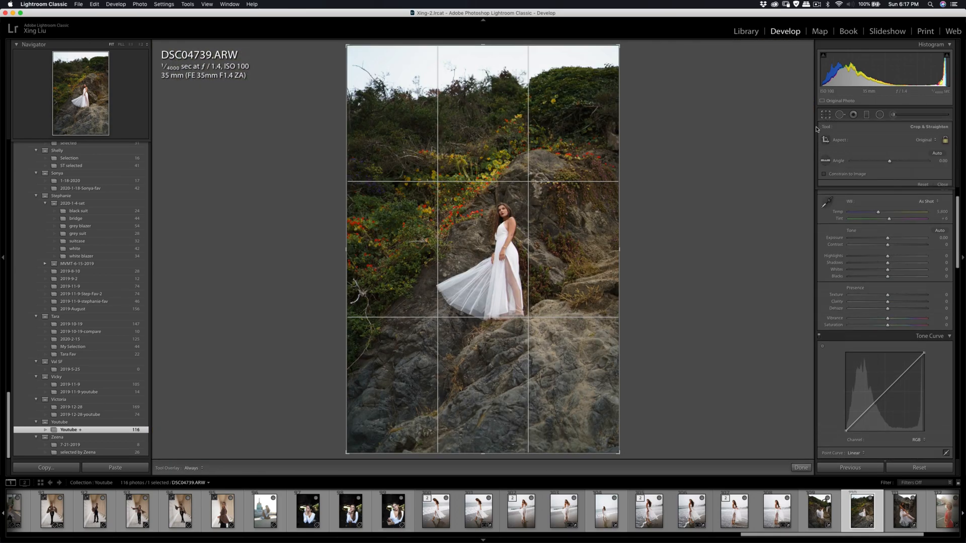
left_click(924, 141)
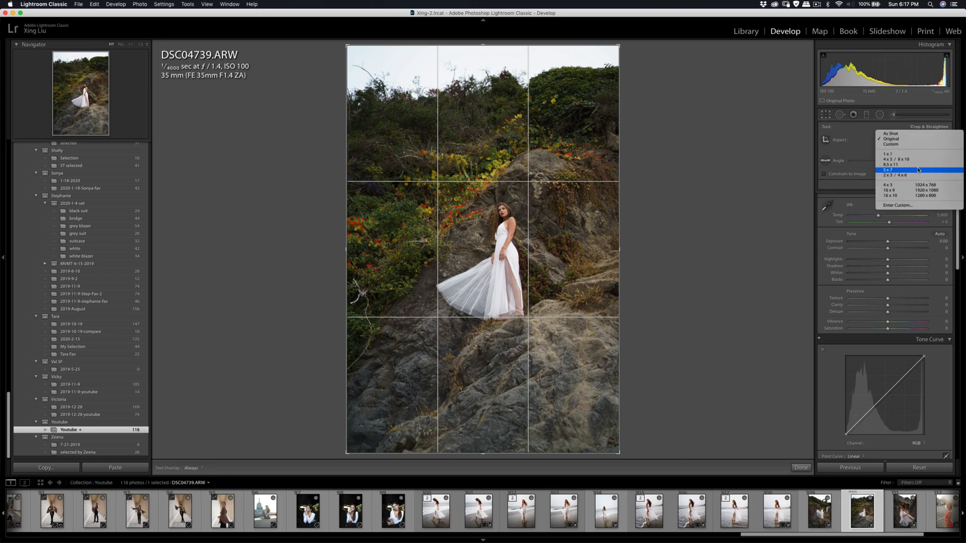
left_click(901, 159)
- Tighten the crop of DSC04739.ARW around the woman on the rock, cutting out the sky, and reposition the photo within the frame
left_click_drag(346, 419, 358, 407)
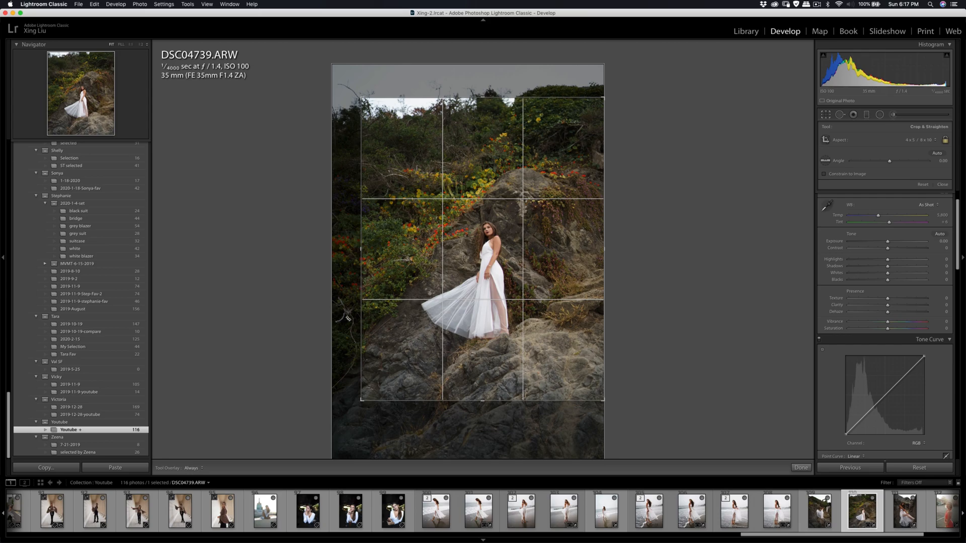
left_click_drag(603, 400, 591, 385)
left_click_drag(546, 306, 538, 279)
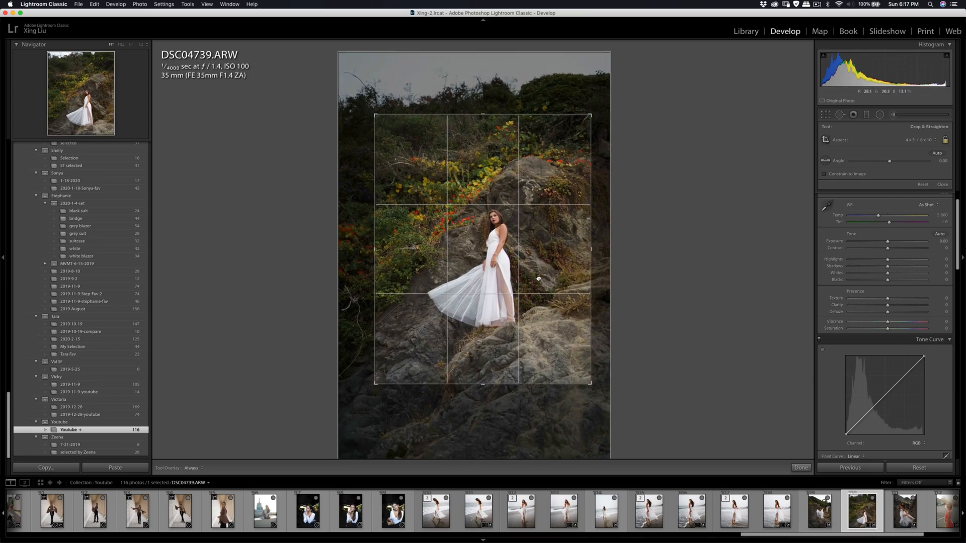
left_click_drag(527, 231, 532, 228)
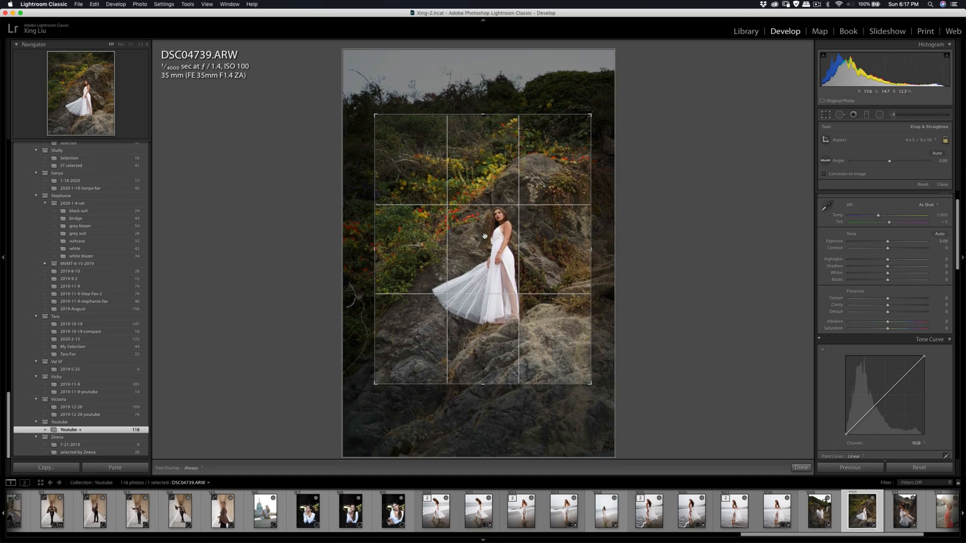
left_click_drag(590, 115, 563, 152)
key("Return")
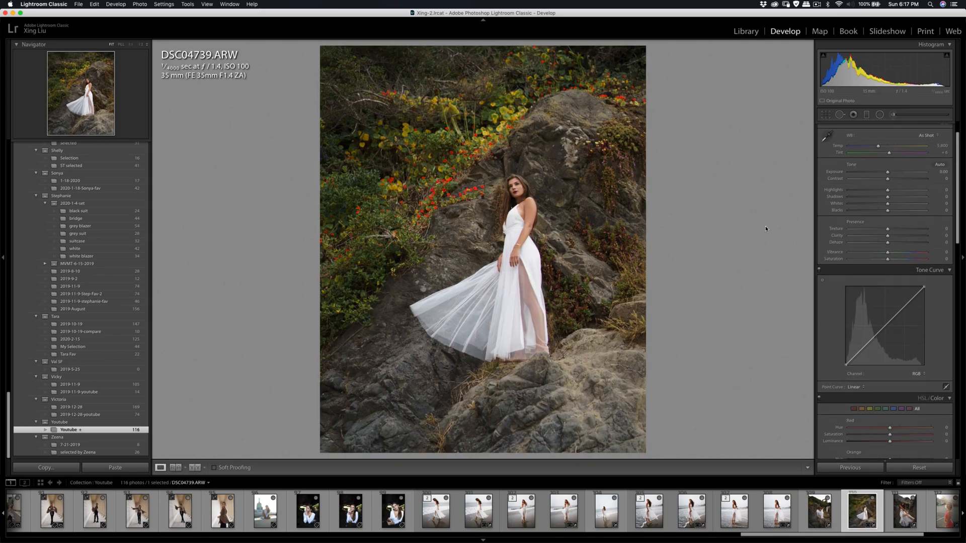
- Mute the foliage colours of DSC04739.ARW by lowering aqua saturation and setting saturation to -67 for green and -40 for yellow
scroll(848, 254, "down", 10)
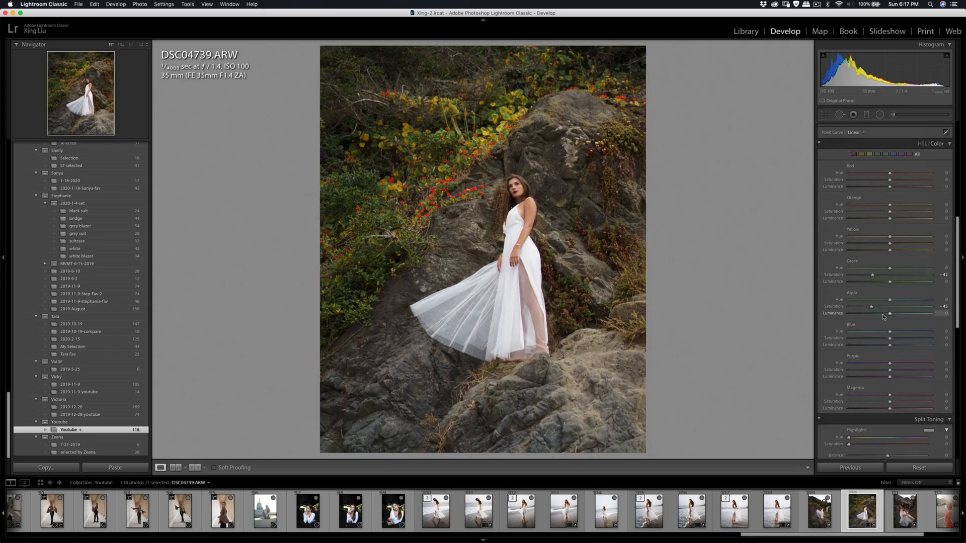
left_click_drag(875, 242, 862, 239)
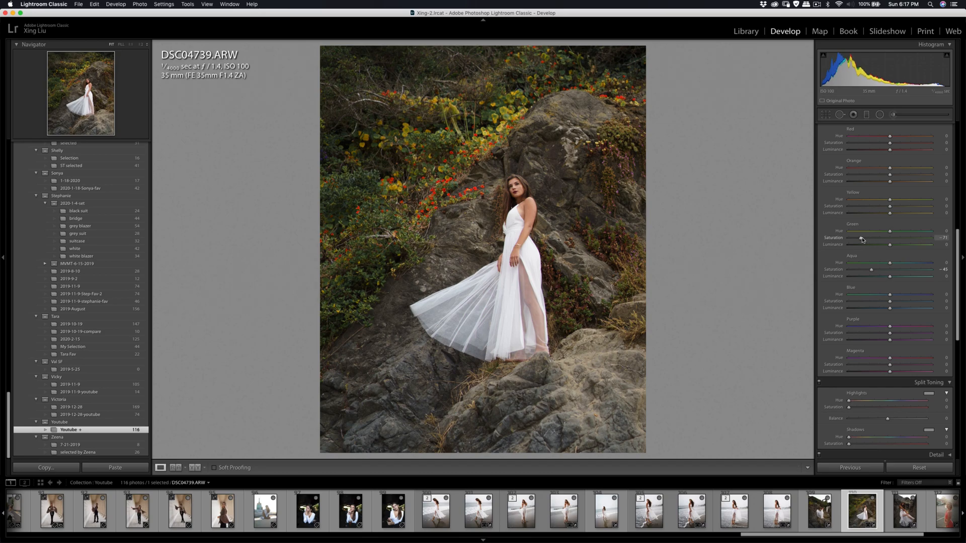
scroll(864, 240, "up", 3)
left_click_drag(890, 271, 869, 275)
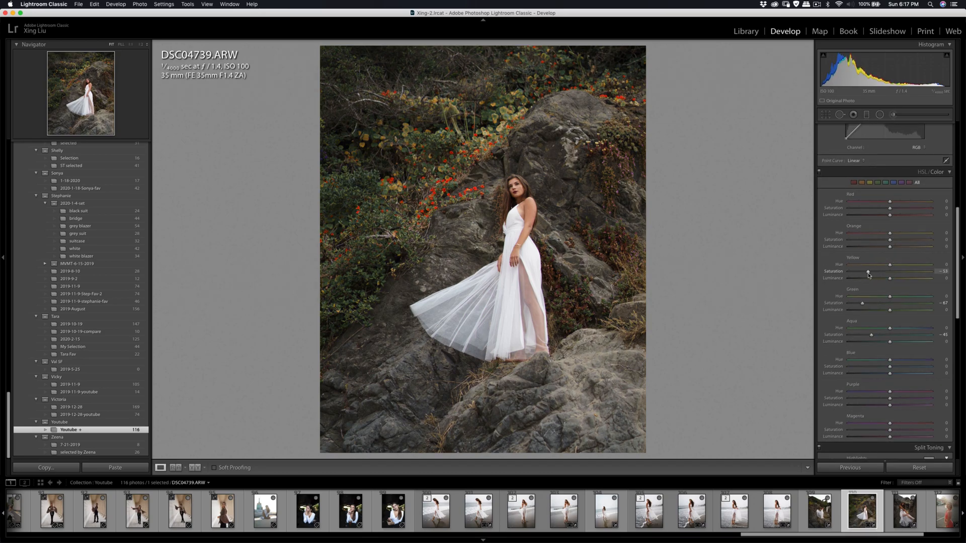
- Set the exposure of DSC04739.ARW to -0.05, contrast to +30 and highlights to -31
scroll(880, 242, "up", 6)
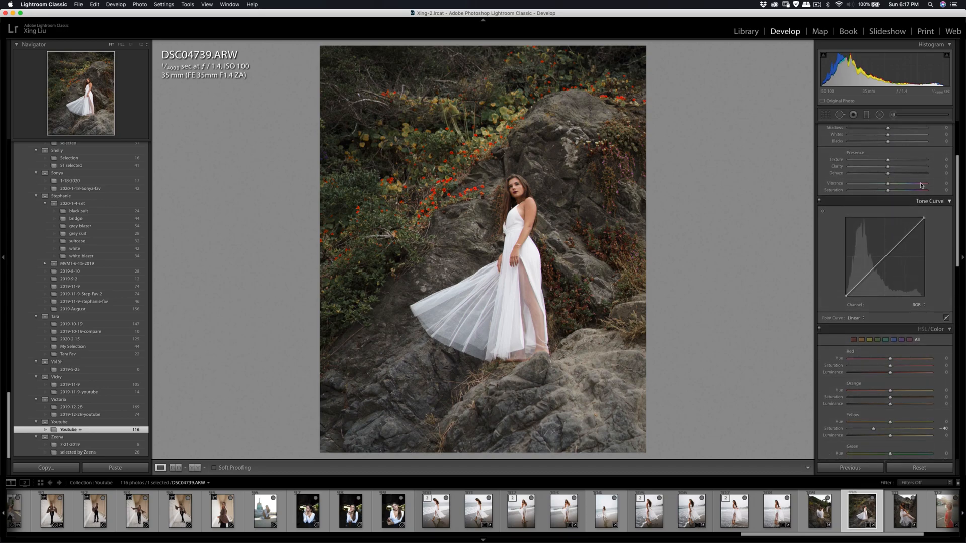
mouse_move(888, 144)
left_mouse_down()
mouse_move(876, 156)
mouse_move(897, 144)
mouse_move(888, 141)
mouse_move(900, 145)
left_mouse_up()
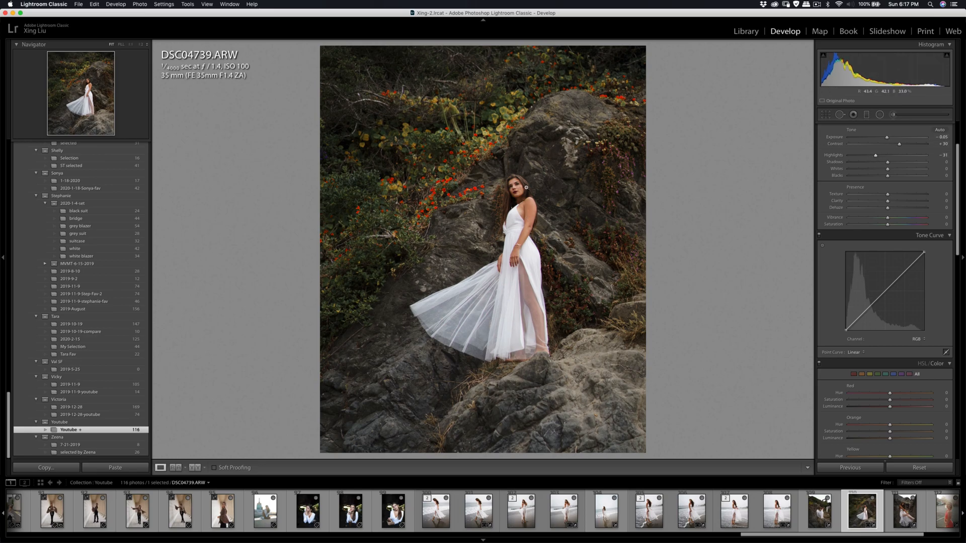
- Smooth the woman's skin in Portraiture 3 on a copy of DSC04739.ARW with Lightroom adjustments, sampling her skin tones for the mask
right_click(518, 194)
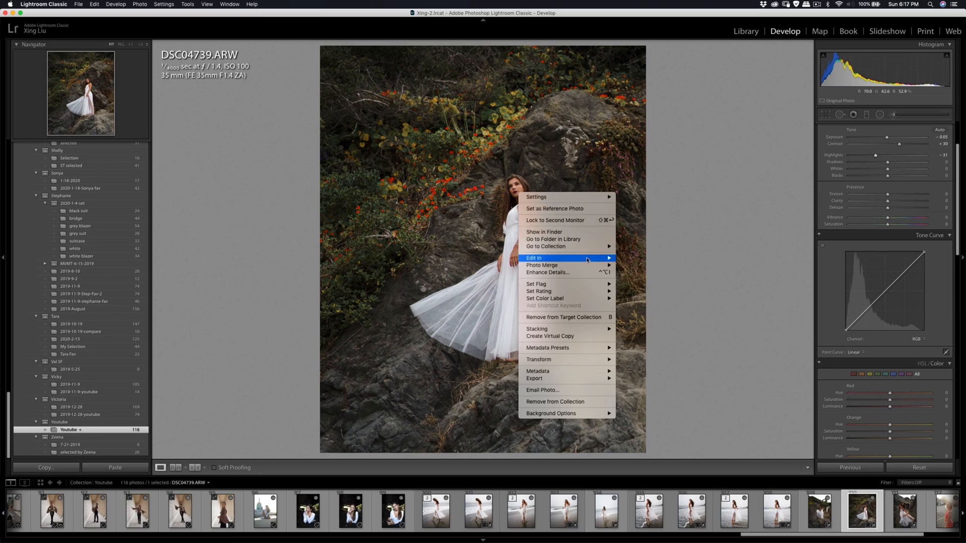
mouse_move(588, 259)
left_click(650, 278)
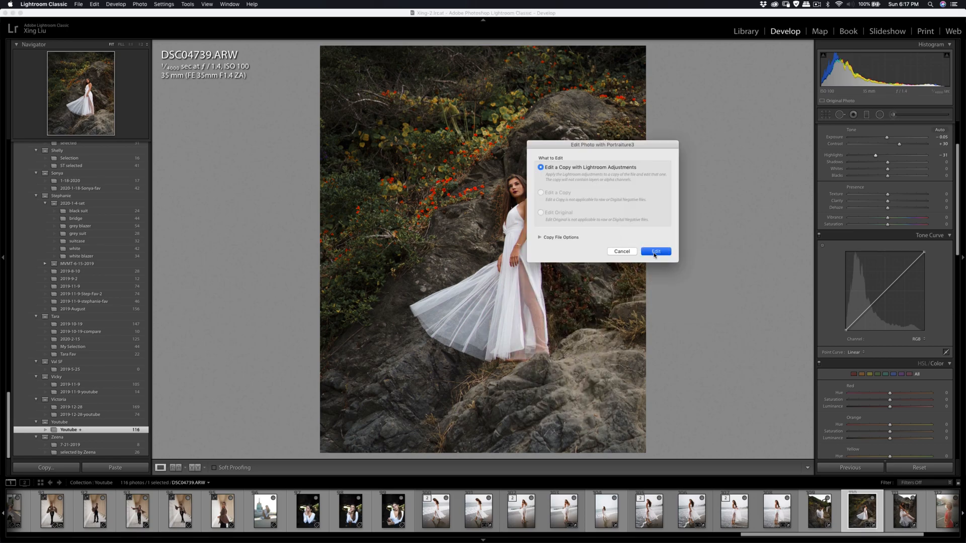
left_click(662, 252)
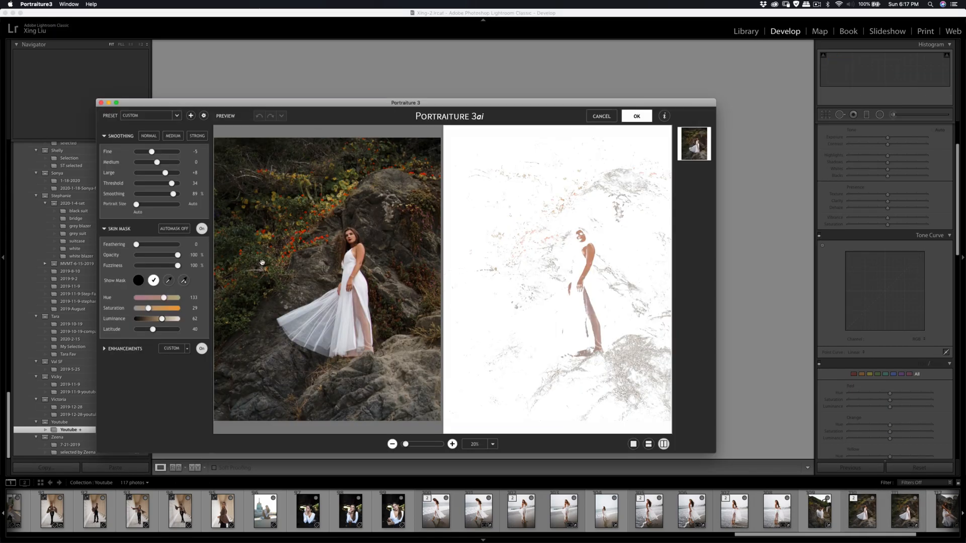
left_click(168, 280)
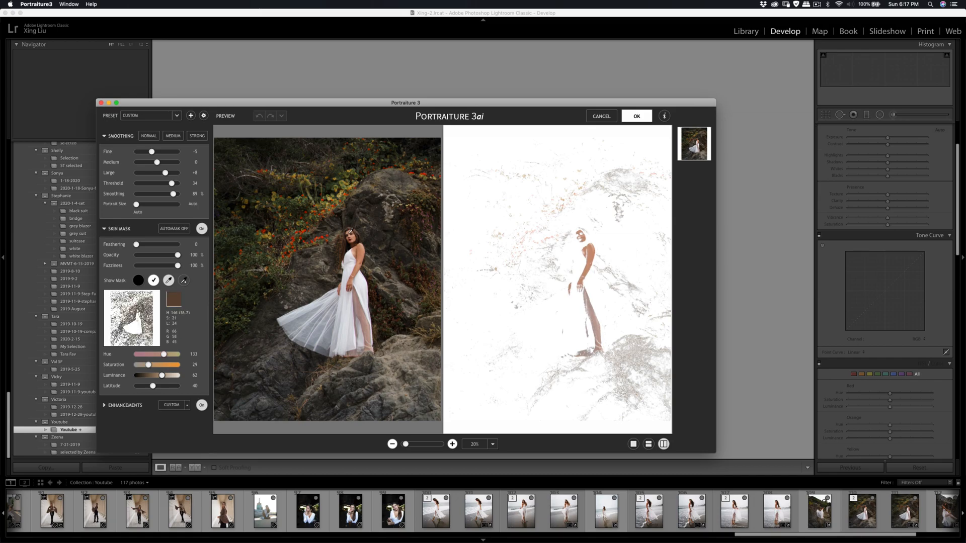
left_click(350, 231)
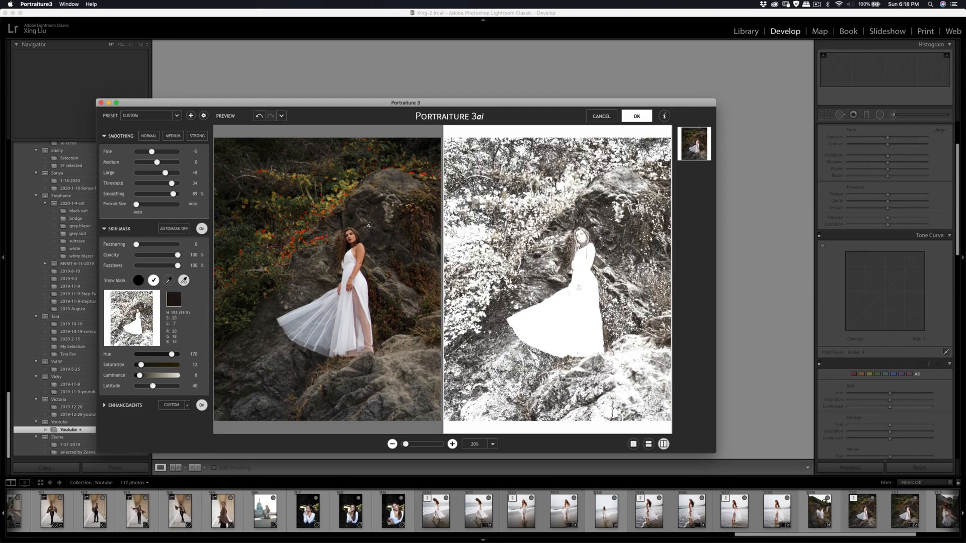
left_click(582, 239)
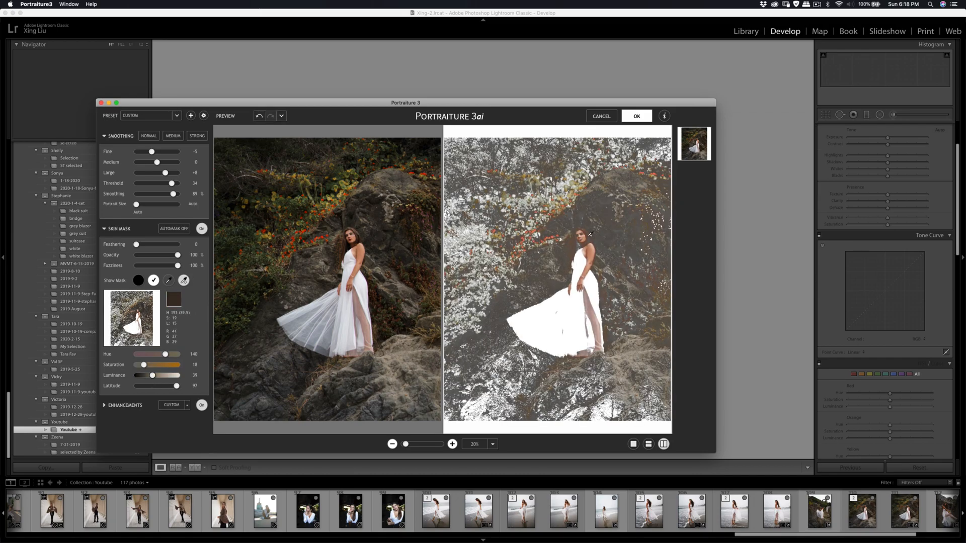
left_click(589, 251)
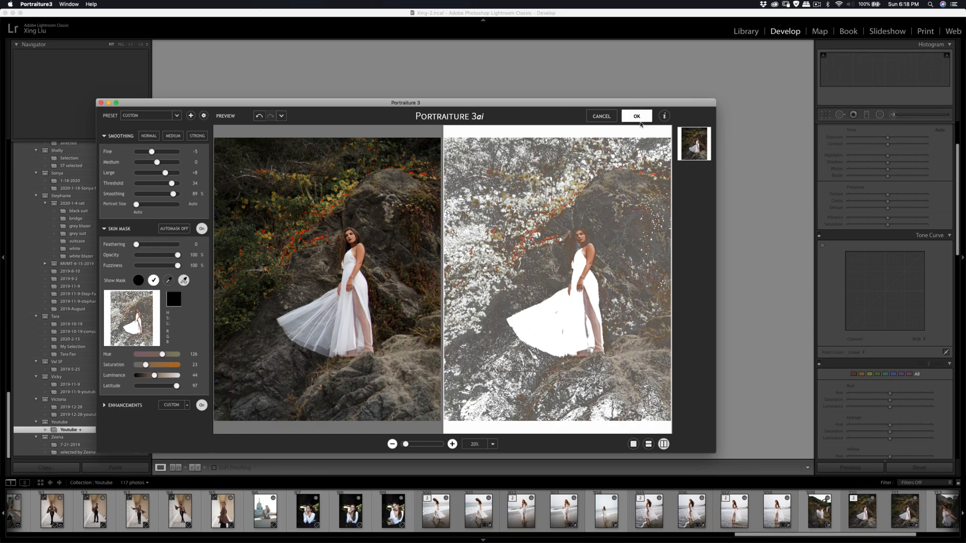
left_click(637, 116)
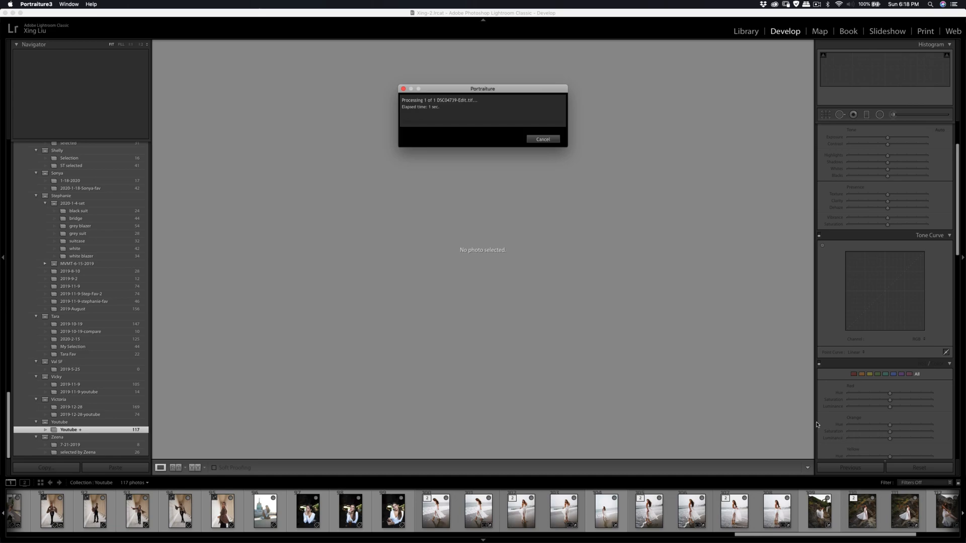
- Crop DSC04739-Edit.tif slightly tighter at its original aspect ratio and nudge the photo within the frame
left_click(874, 514)
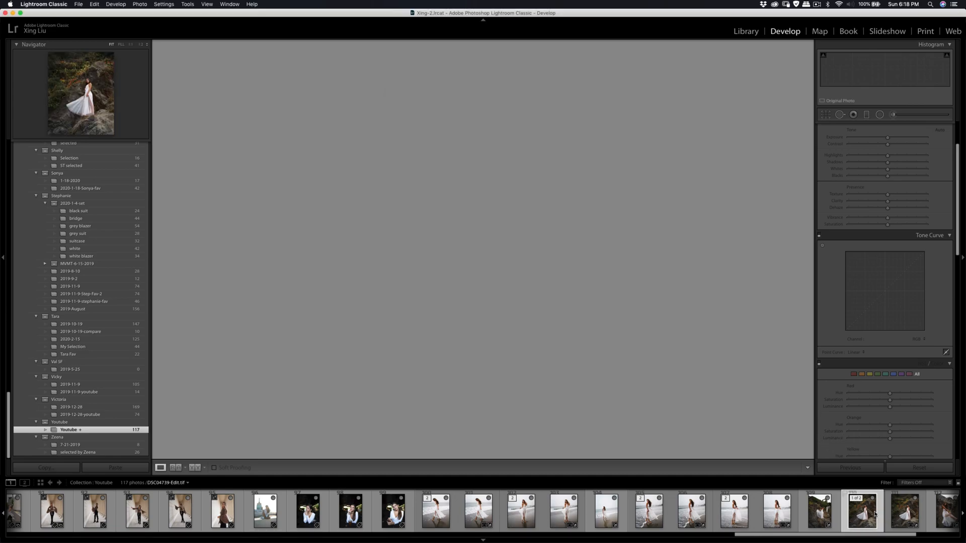
key("r")
left_click_drag(646, 47, 627, 64)
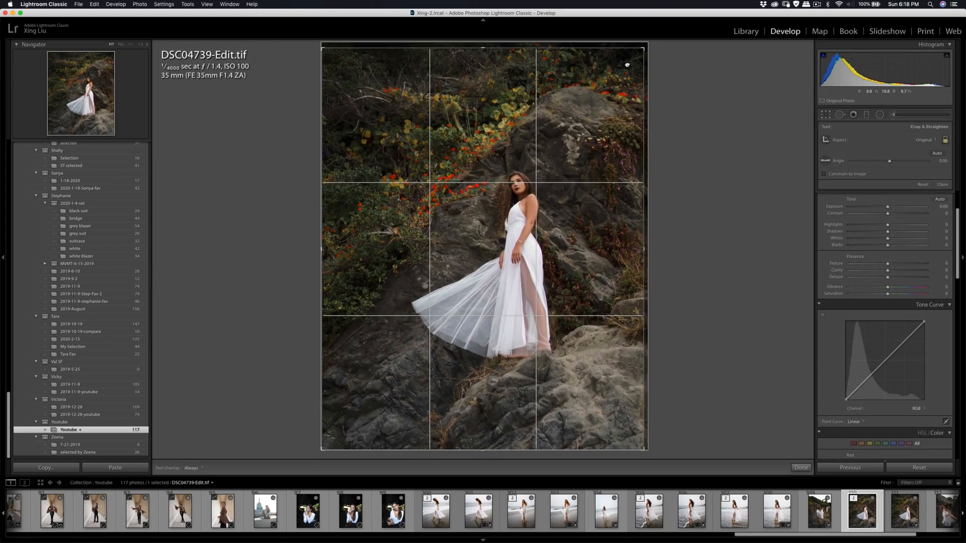
left_click_drag(480, 454, 481, 450)
left_click_drag(486, 400, 489, 396)
key("Return")
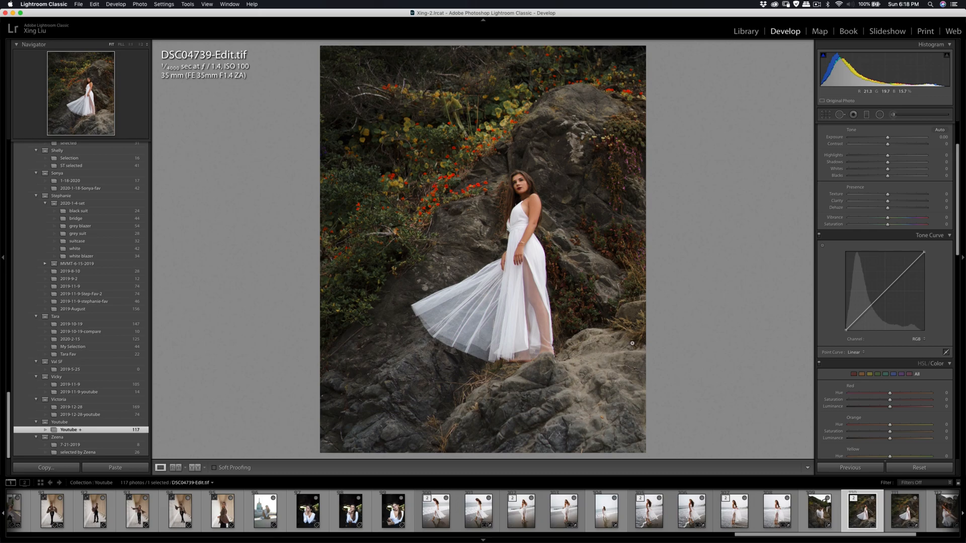
- Export DSC04739-Edit.tif with the existing export settings
key("super+shift+e")
left_click(620, 297)
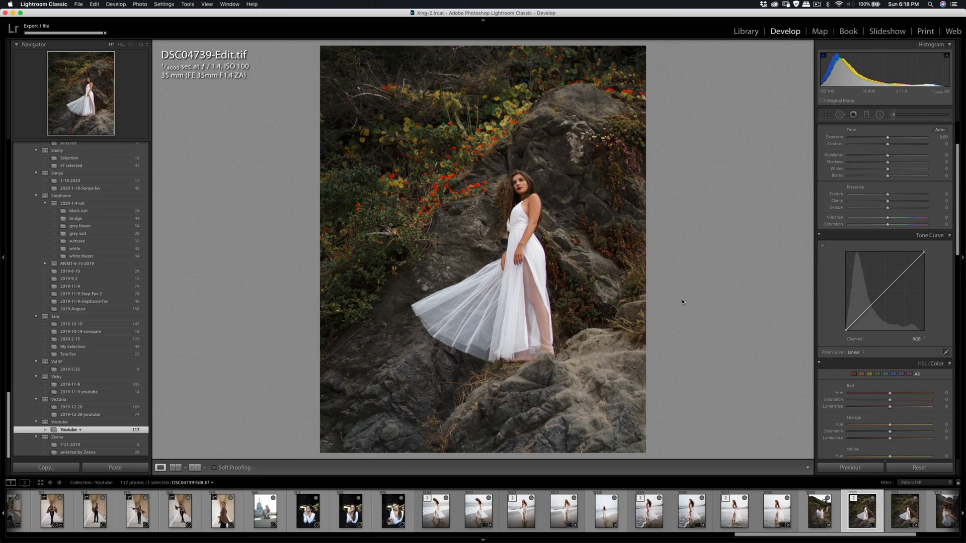